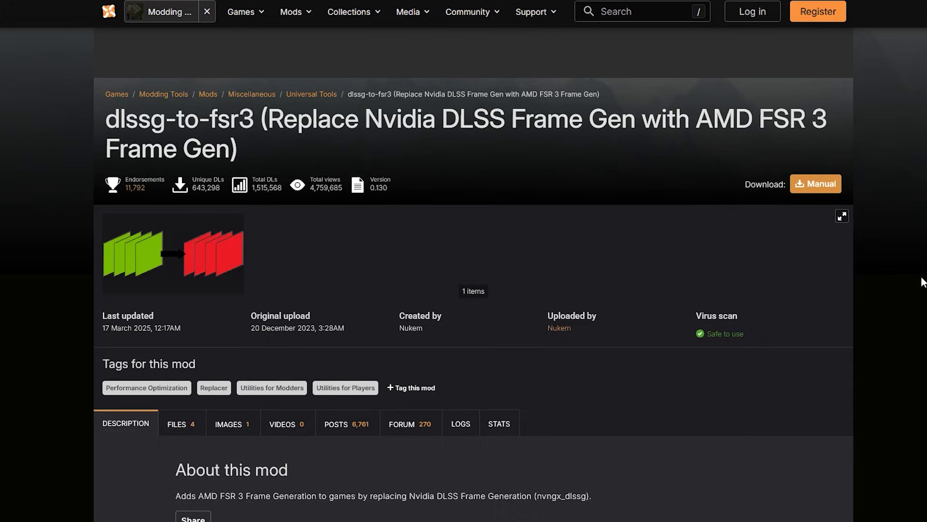
Scroll through the DLSSTweaks mod page description on Nexus Mods
scroll(922, 282, "down", 3)
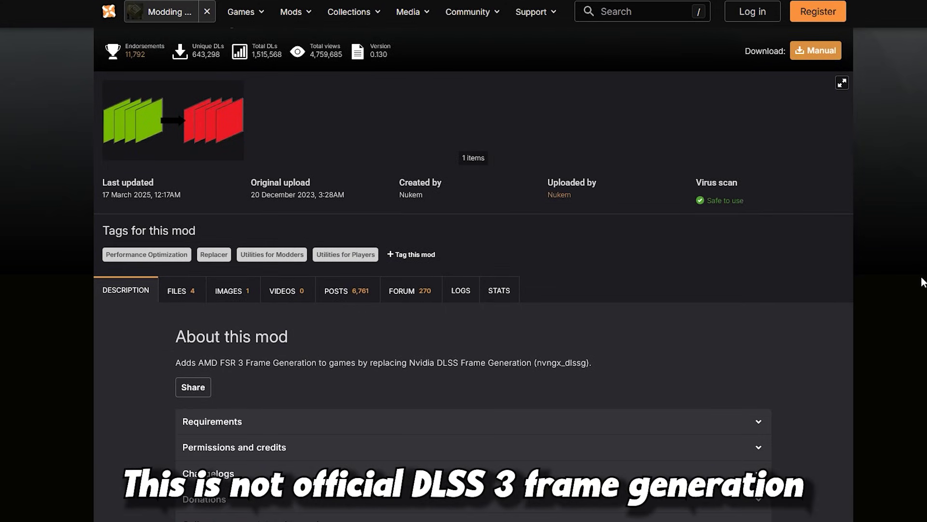
scroll(922, 282, "down", 1)
scroll(922, 281, "up", 5)
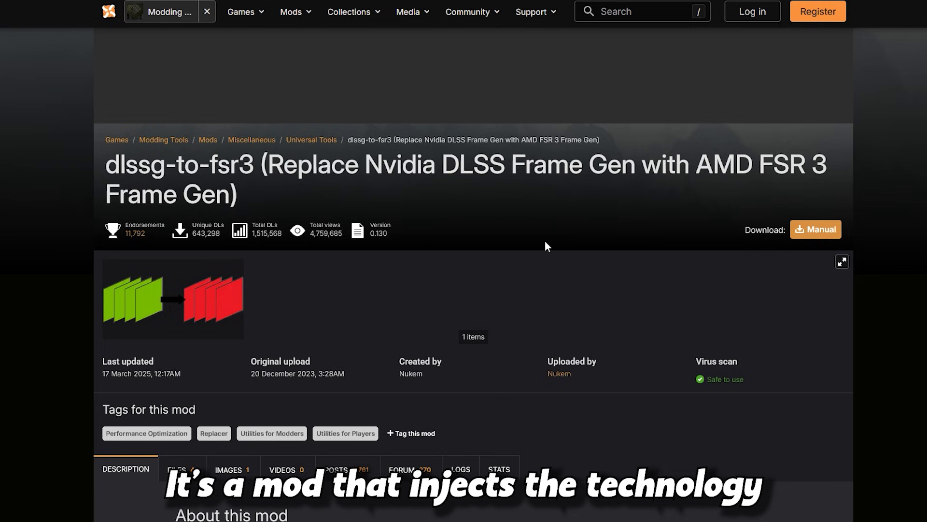
scroll(545, 246, "down", 2)
scroll(449, 274, "down", 5)
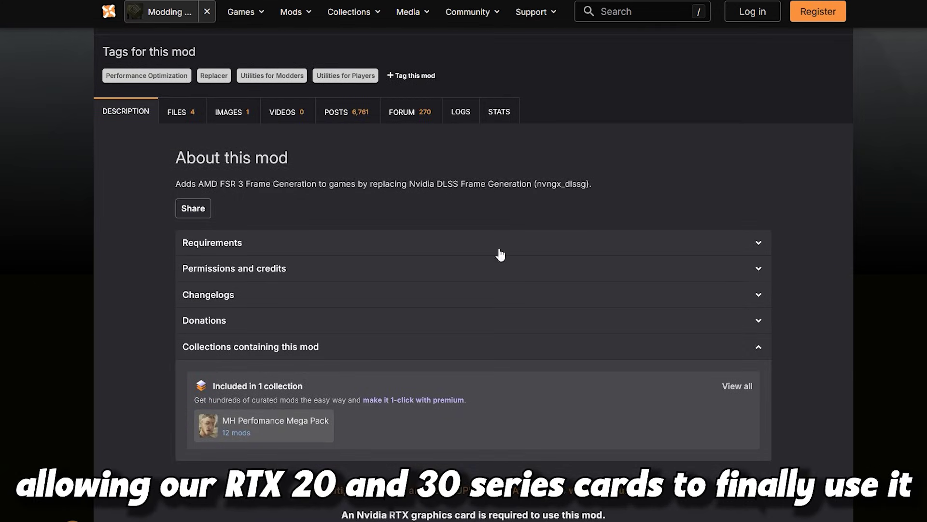
scroll(623, 378, "down", 2)
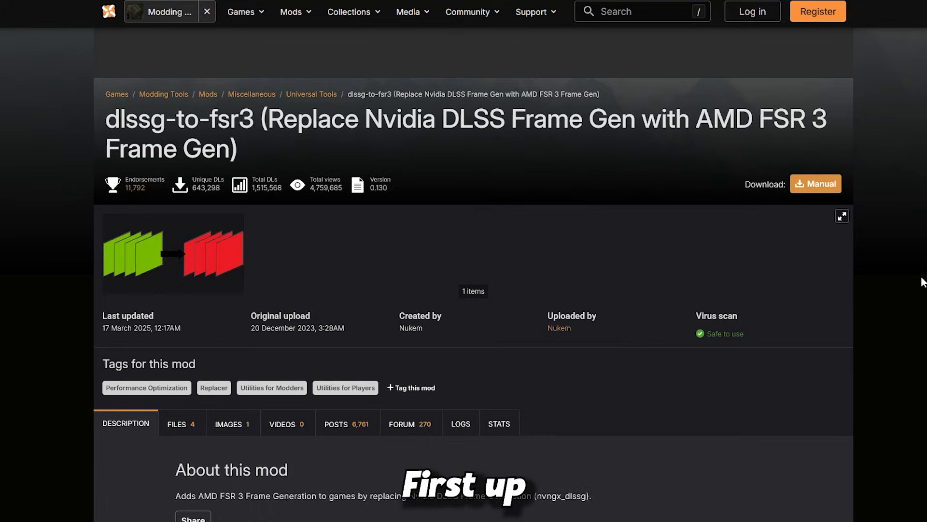
scroll(922, 282, "down", 2)
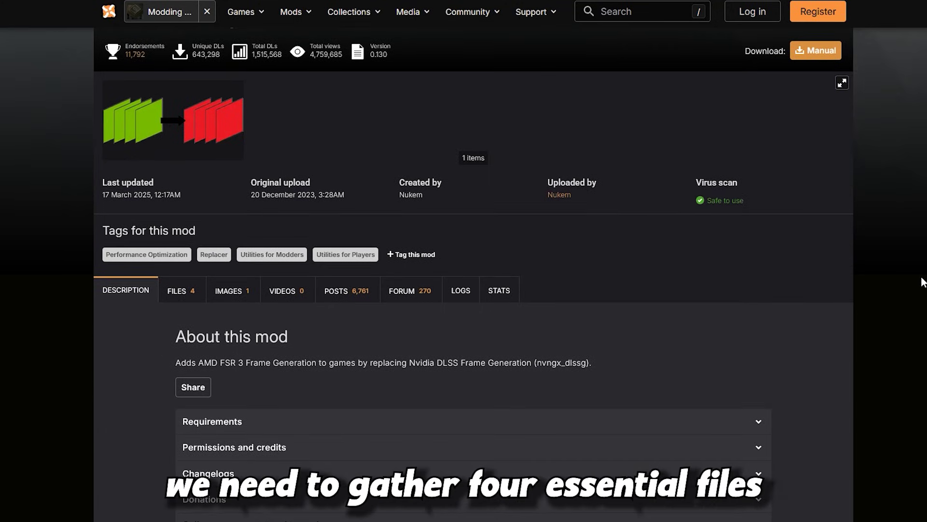
scroll(923, 282, "down", 1)
scroll(922, 281, "up", 4)
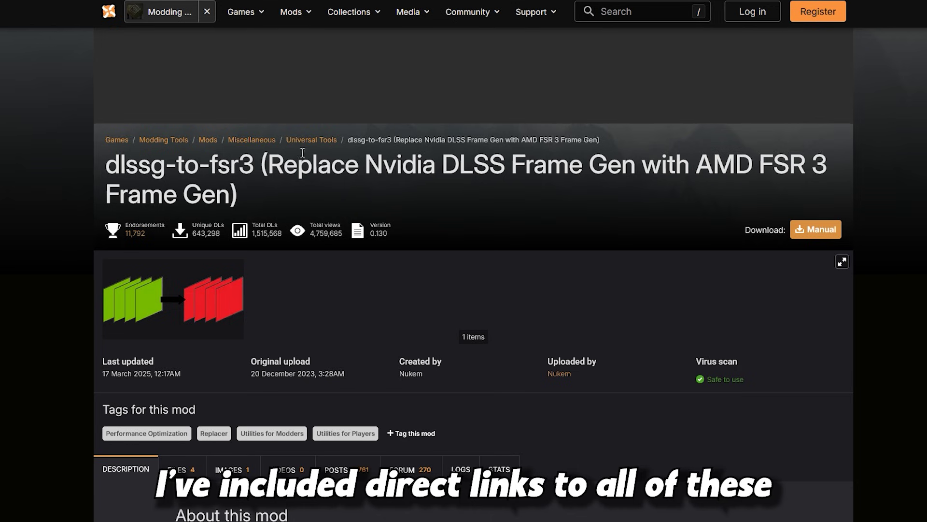
scroll(548, 247, "down", 2)
scroll(450, 275, "down", 4)
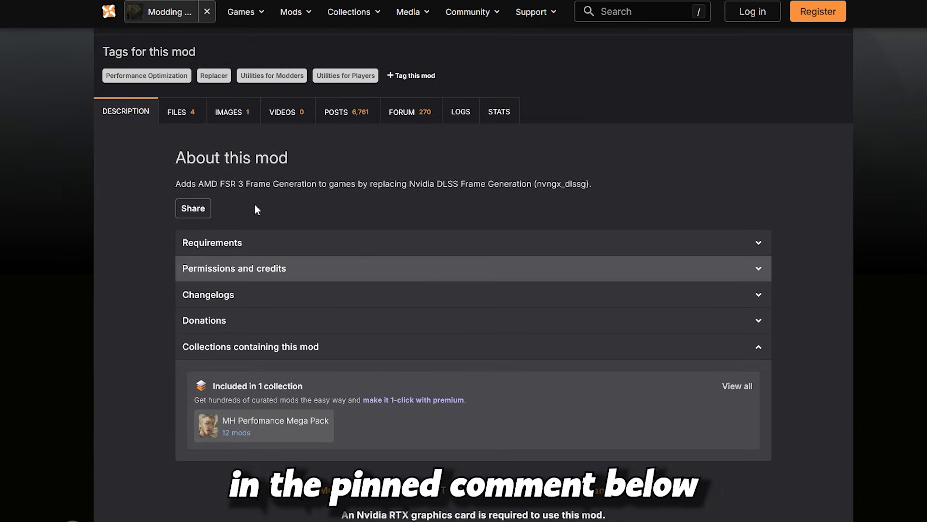
scroll(564, 399, "down", 3)
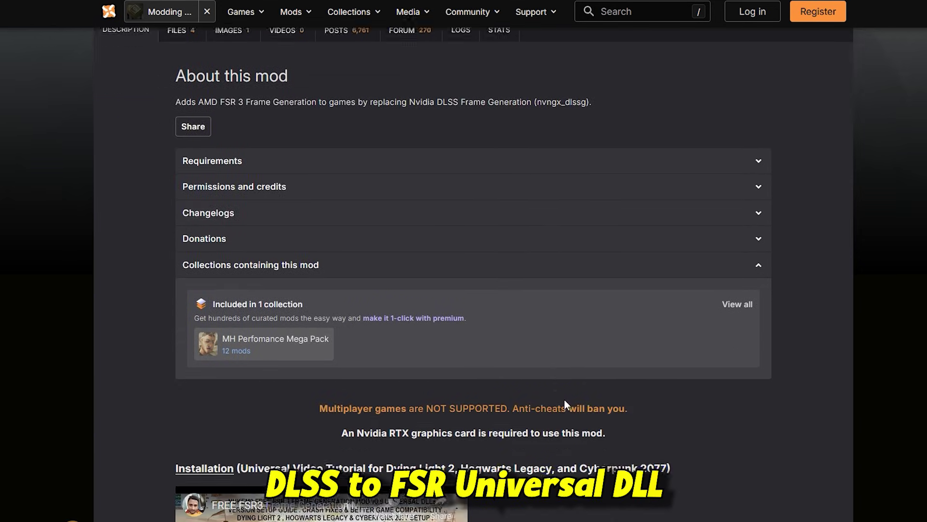
scroll(514, 382, "down", 7)
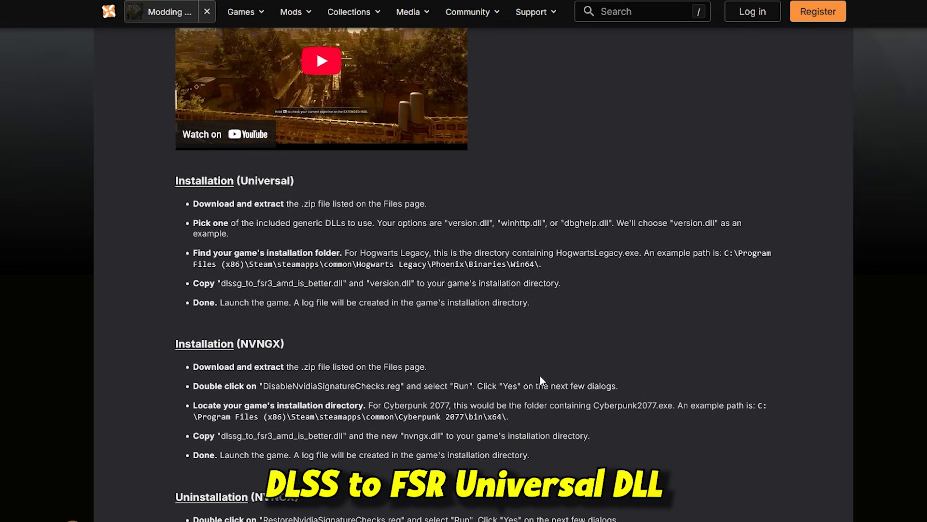
scroll(453, 376, "down", 5)
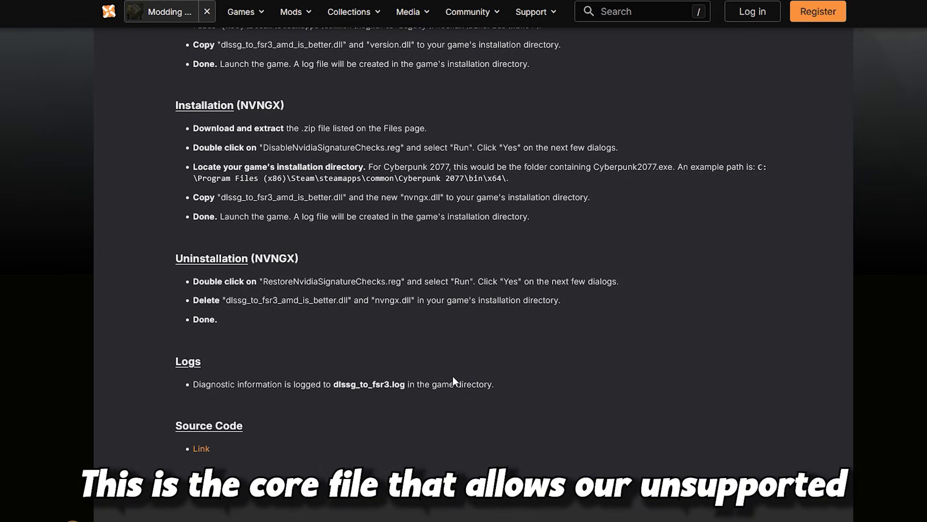
scroll(453, 376, "up", 6)
scroll(453, 382, "up", 3)
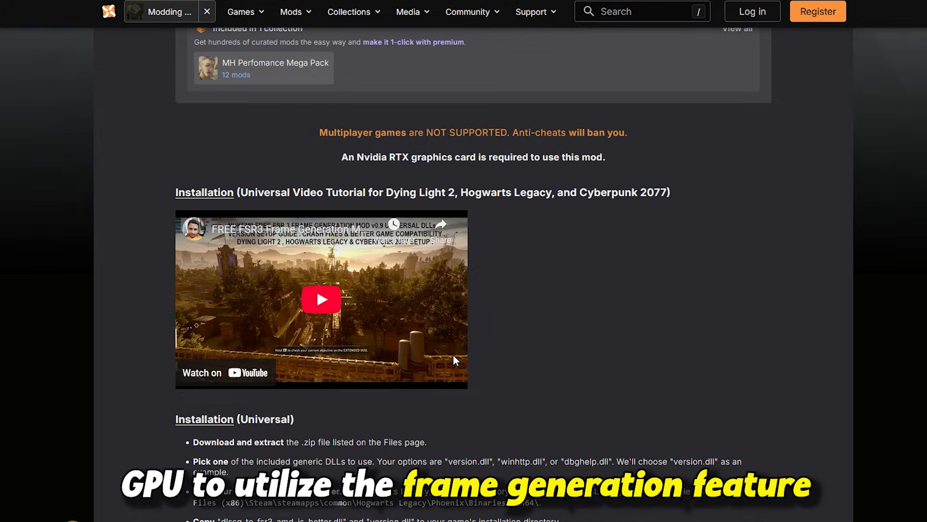
scroll(565, 320, "up", 9)
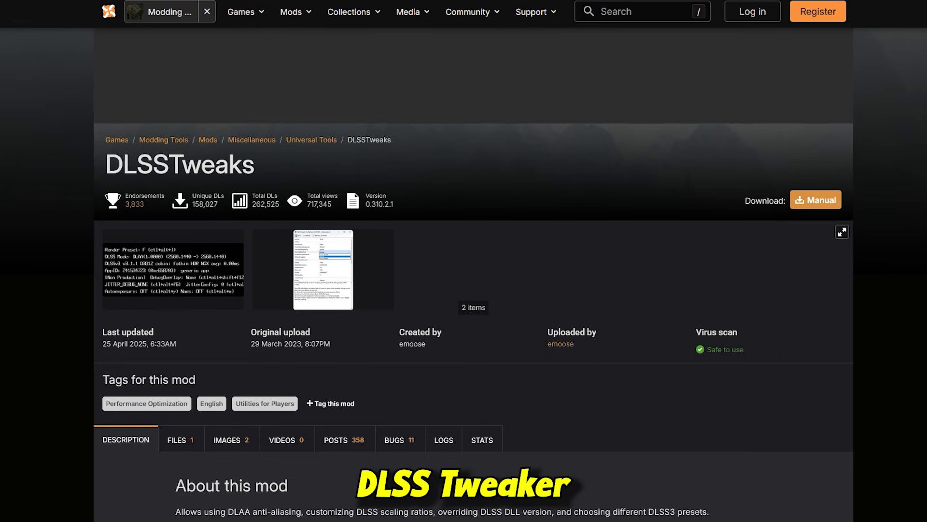
scroll(775, 213, "down", 5)
Show the DLSSTweaks FILES list, then read down the FrameGen Ghosting 'Fix' for FSR 3.1 FG page
left_click(181, 202)
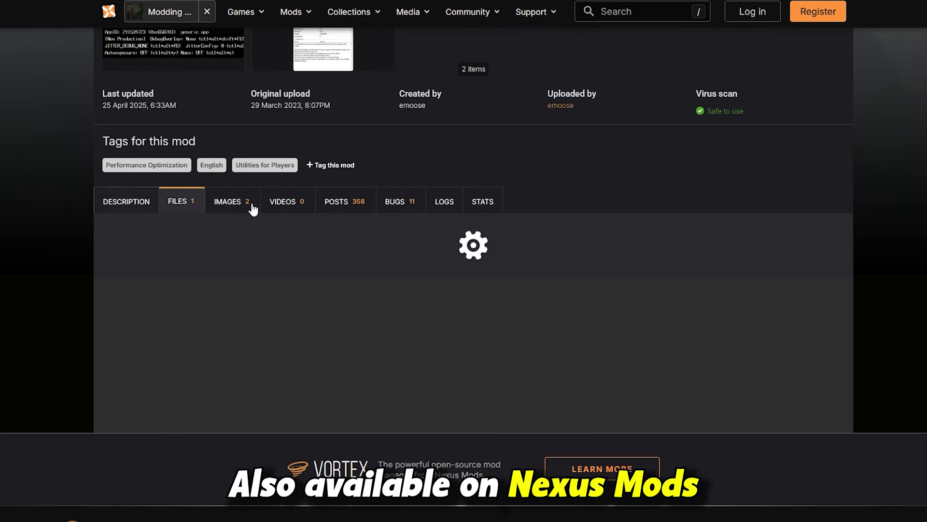
scroll(382, 250, "down", 2)
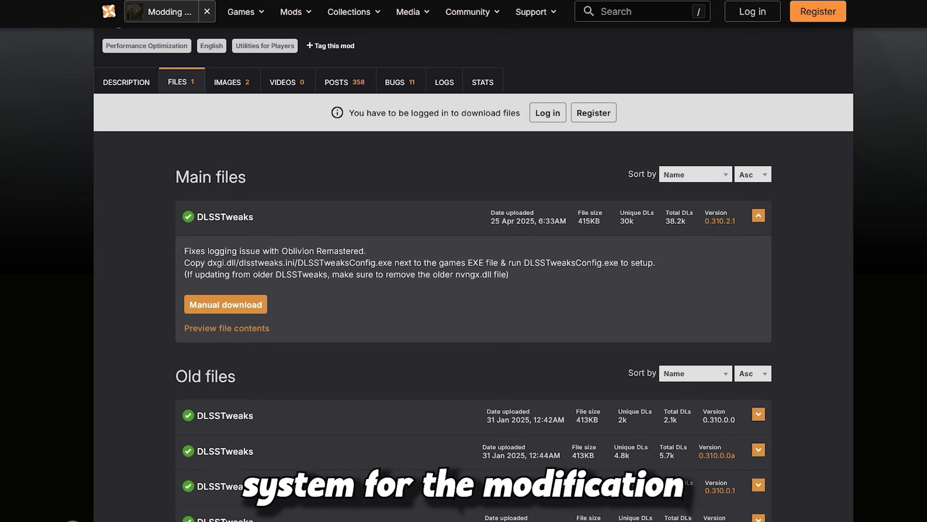
scroll(747, 265, "down", 1)
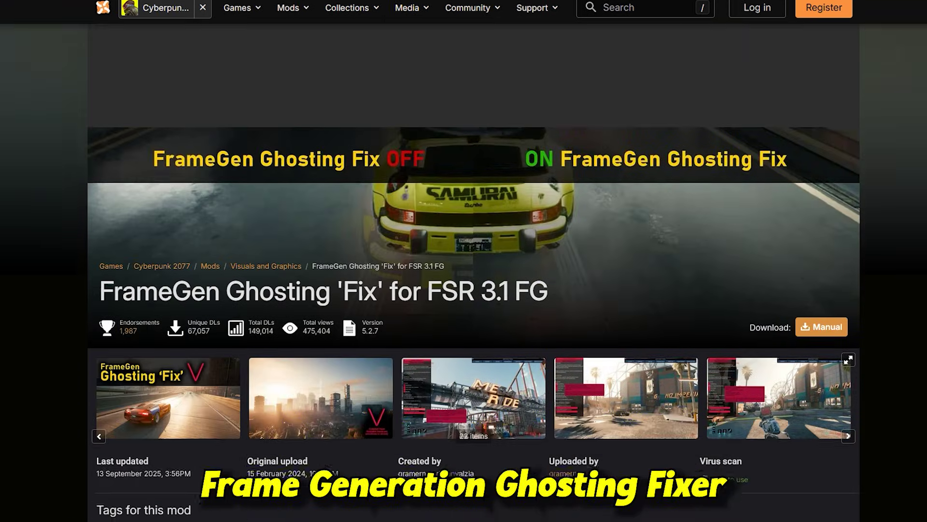
scroll(548, 131, "down", 3)
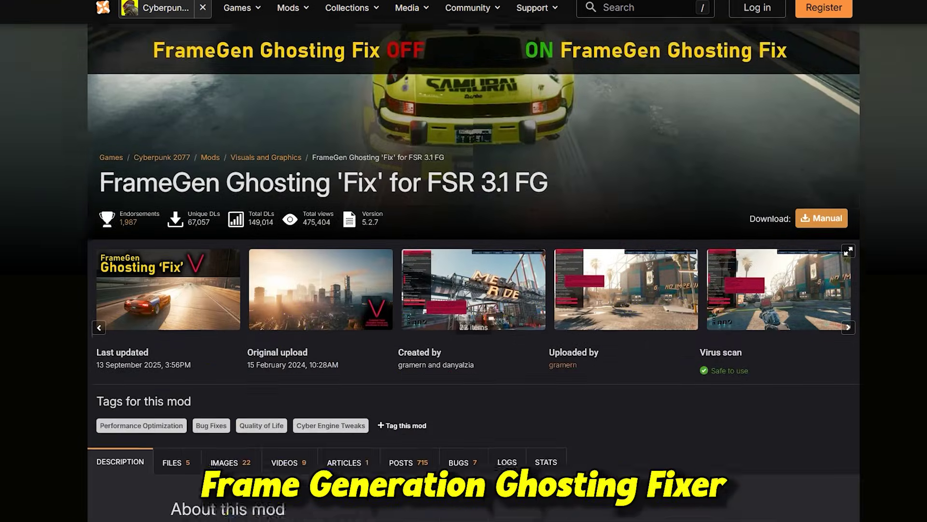
scroll(608, 155, "down", 9)
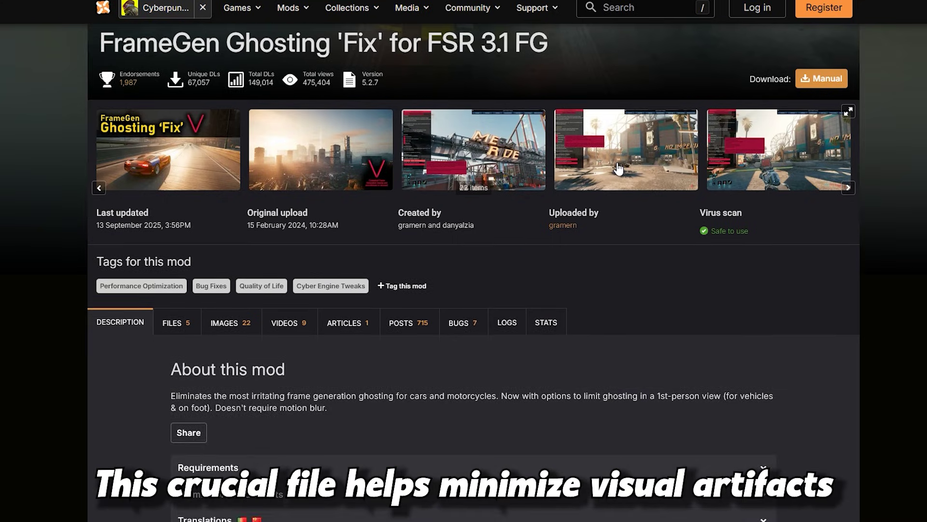
scroll(620, 167, "down", 10)
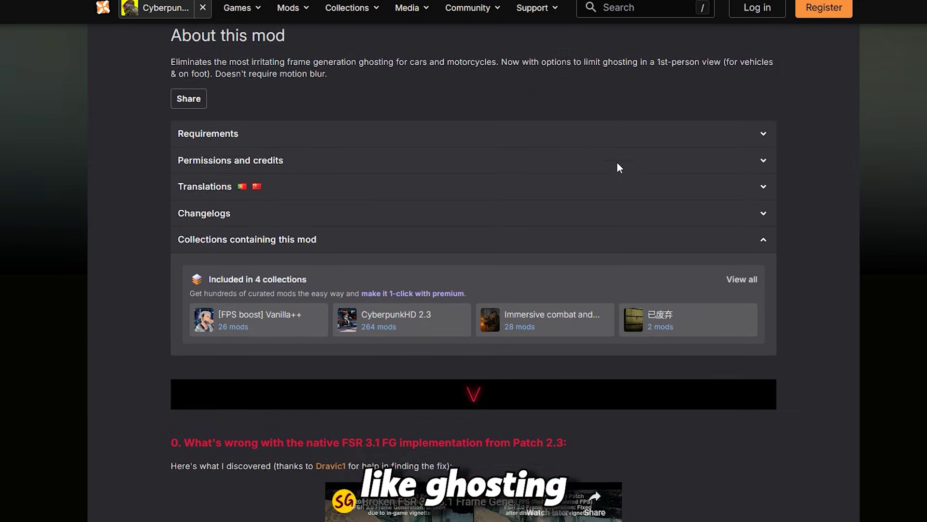
scroll(762, 249, "down", 20)
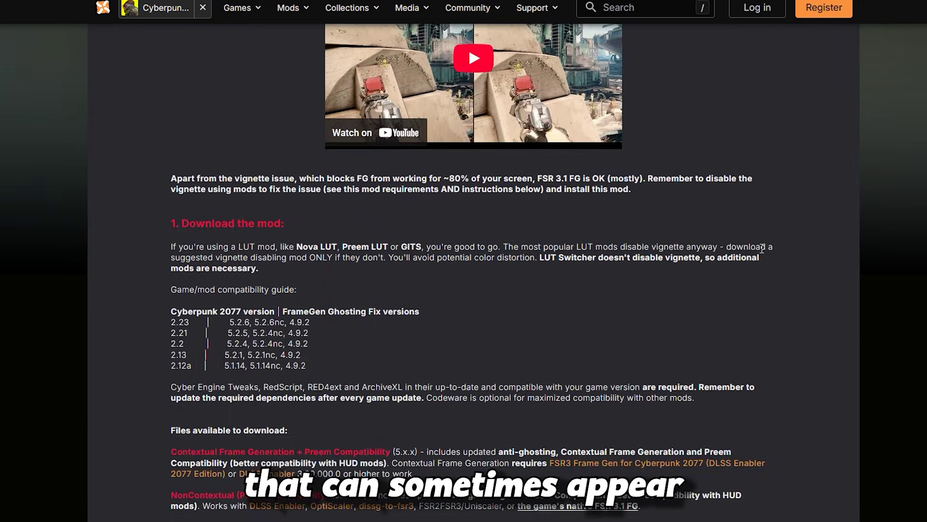
scroll(761, 247, "down", 10)
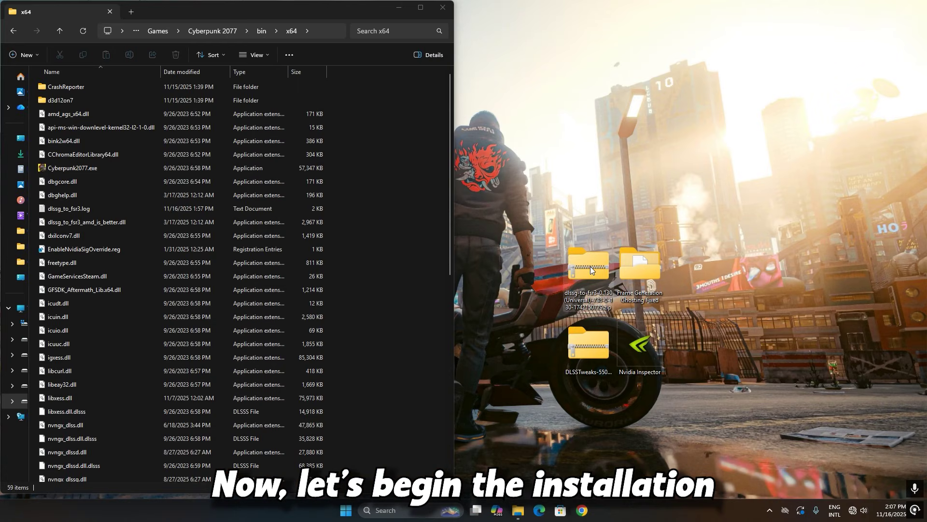
Open the dlssg-to-fsr3 zip in 7-Zip through the extended context menu
right_click(589, 264)
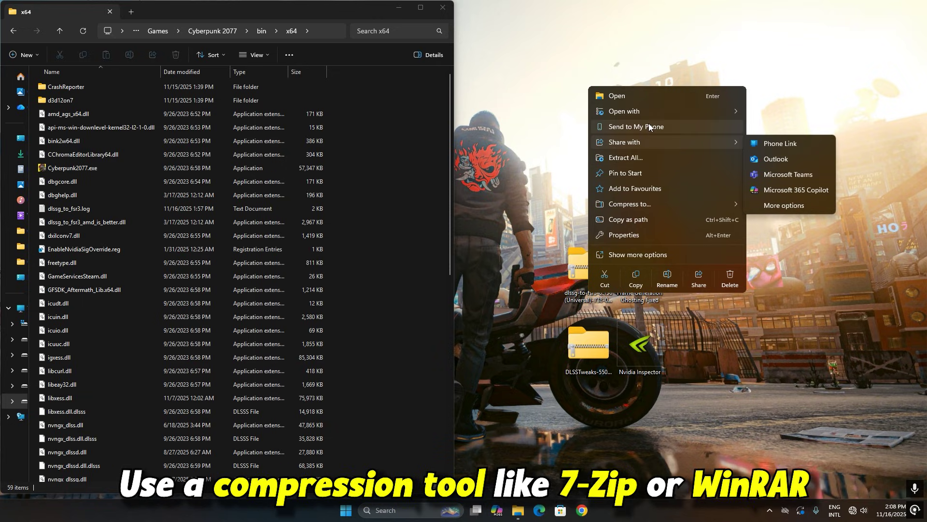
left_click(636, 255)
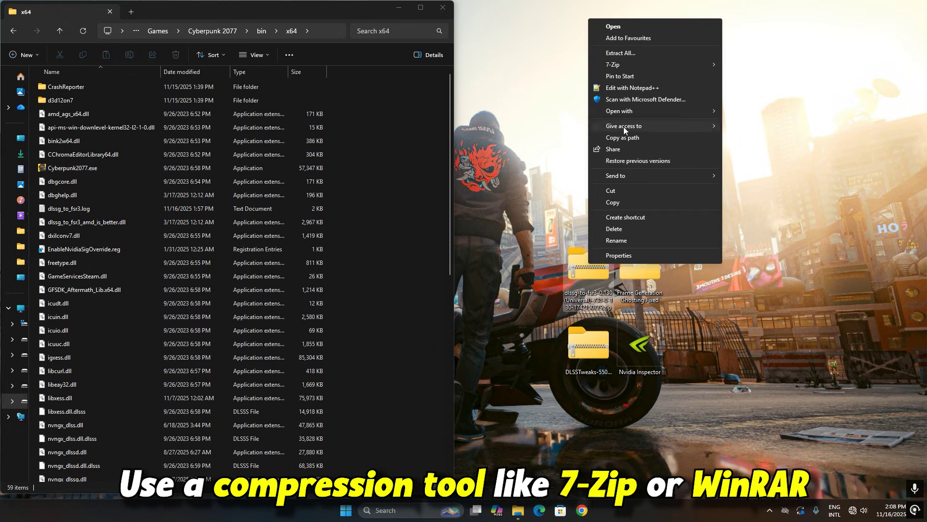
mouse_move(631, 69)
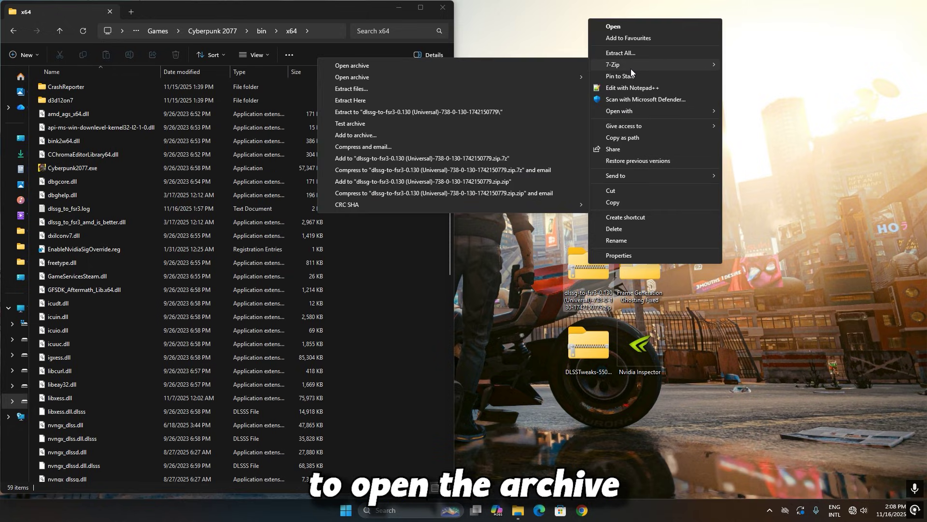
left_click(522, 68)
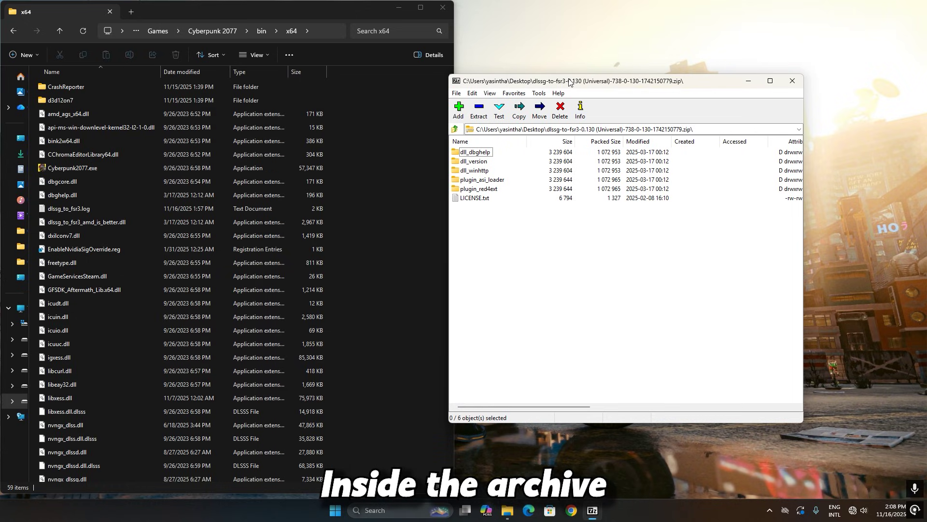
left_click_drag(570, 82, 586, 72)
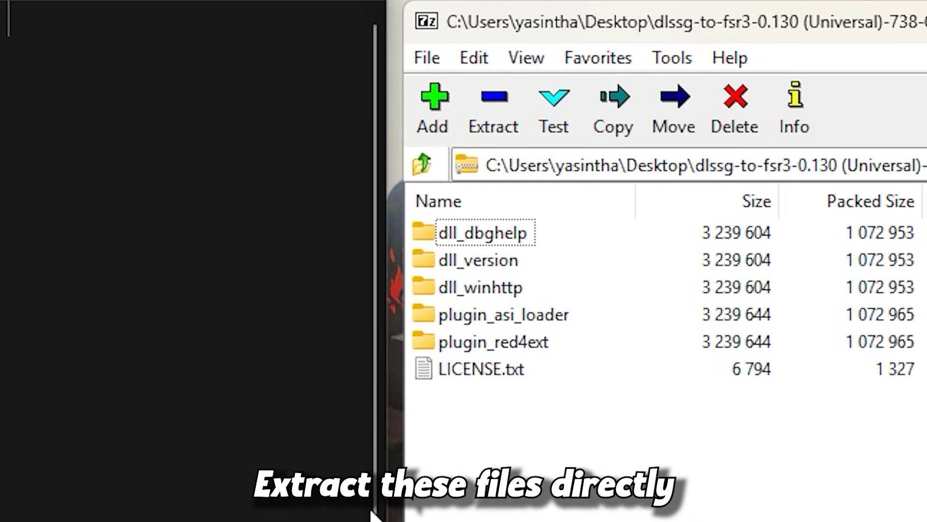
Copy dbghelp.dll and dlssg_to_fsr3_amd_is_better.dll from dll_dbghelp into bin\x64, replacing the old copies
double_click(466, 242)
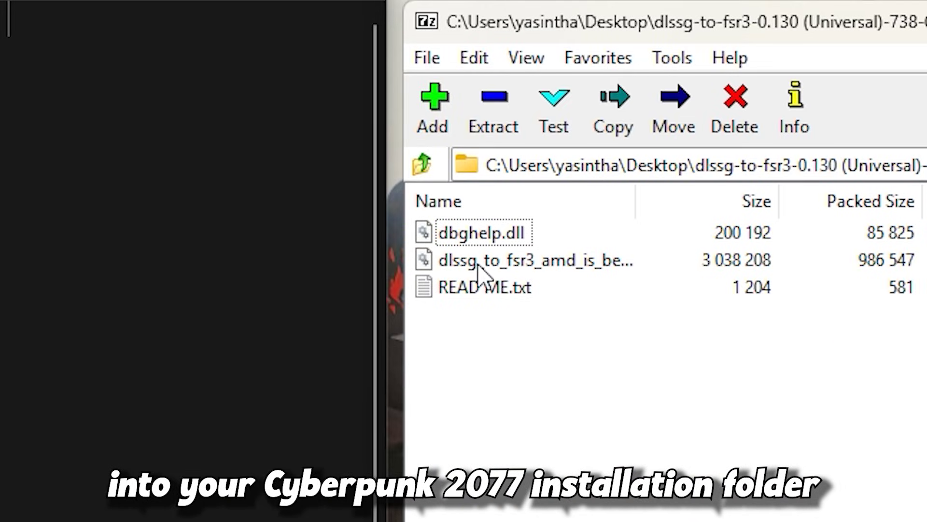
left_click(489, 238)
left_click(508, 271, "shift")
left_click_drag(507, 238, 634, 121)
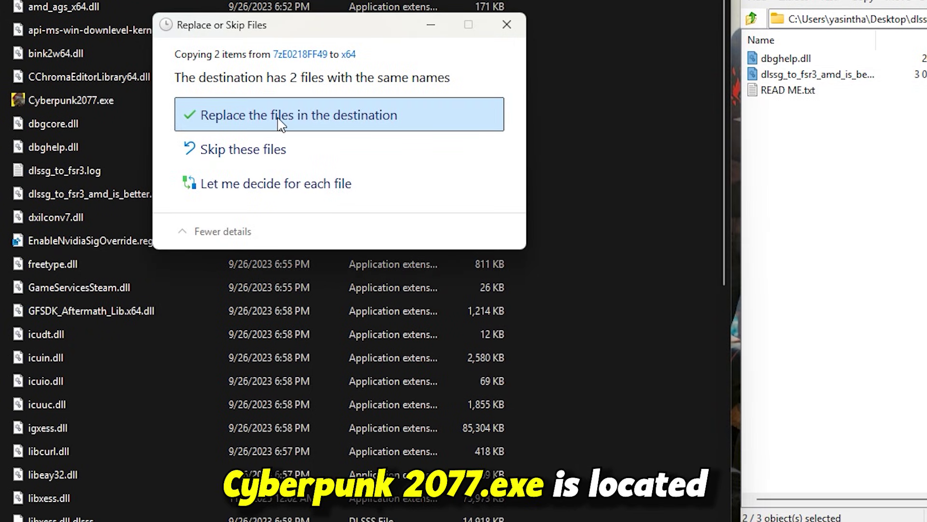
left_click(280, 121)
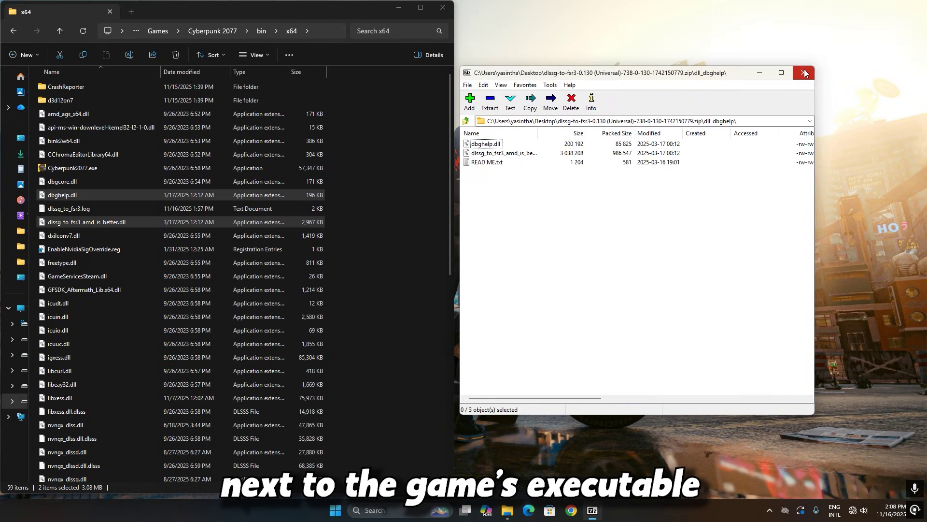
Close 7-Zip, preview the DLSSTweaks zip, then open it in 7-Zip
key("alt+F4")
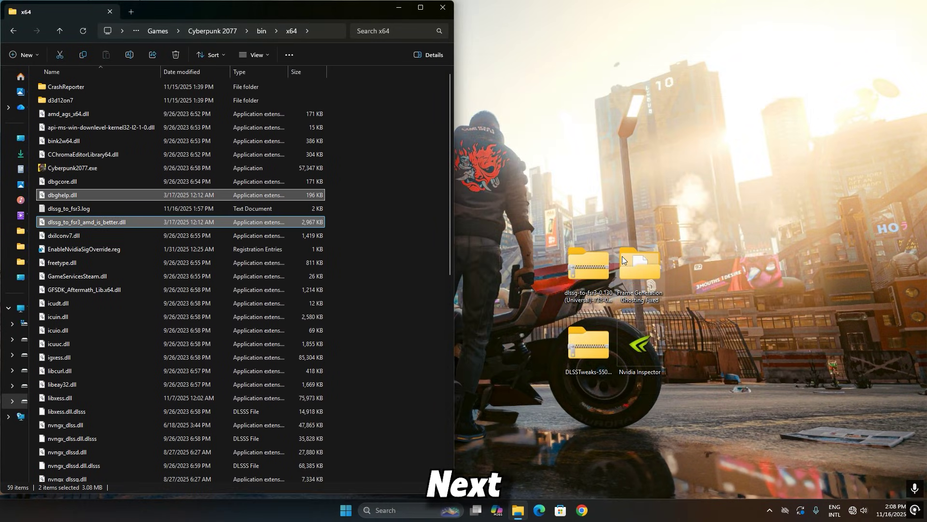
left_click(596, 349)
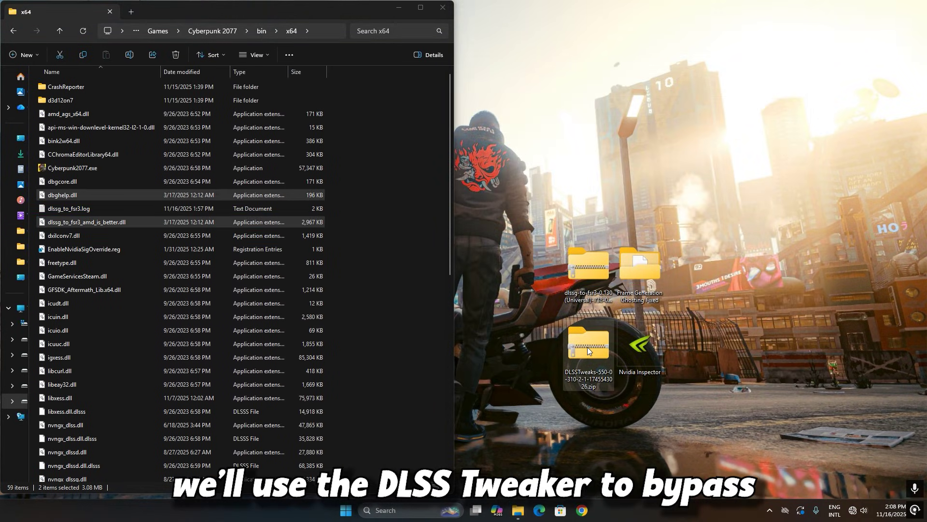
double_click(587, 347)
left_click(456, 8)
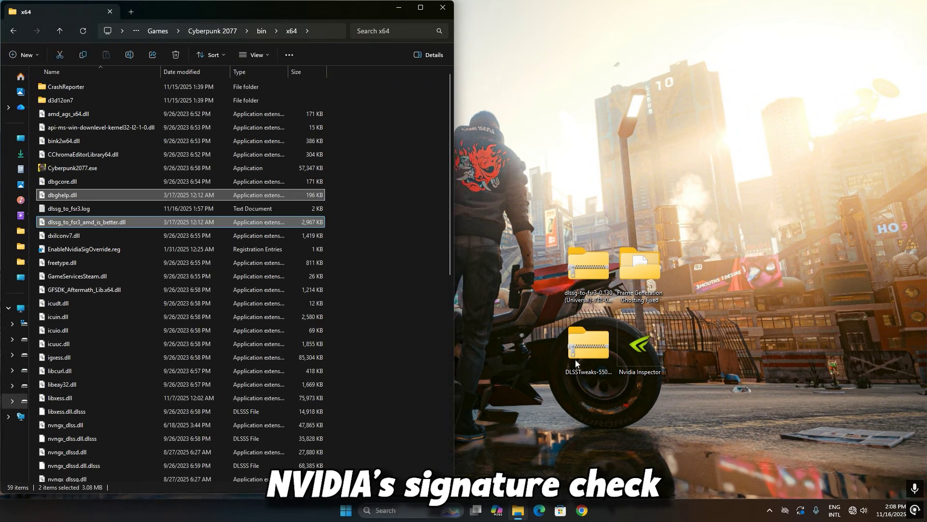
right_click(580, 349)
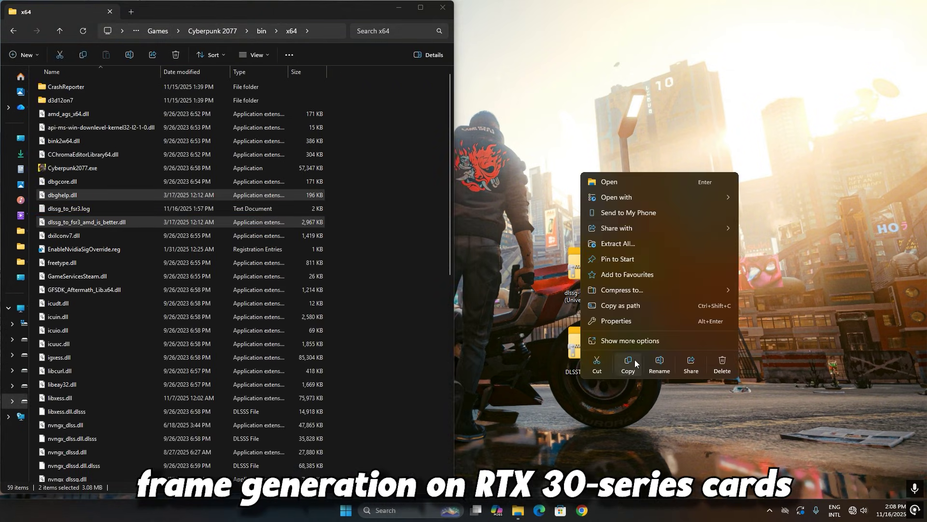
left_click(633, 344)
mouse_move(616, 152)
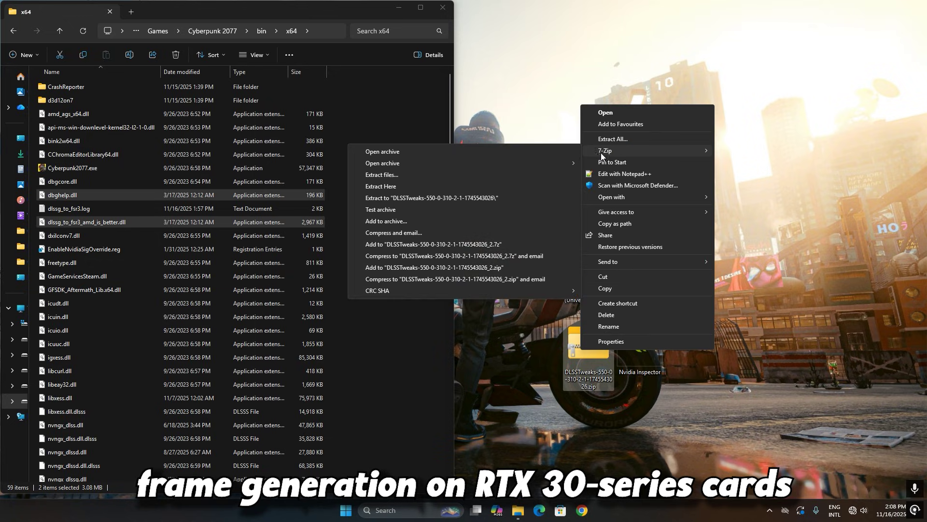
left_click(483, 153)
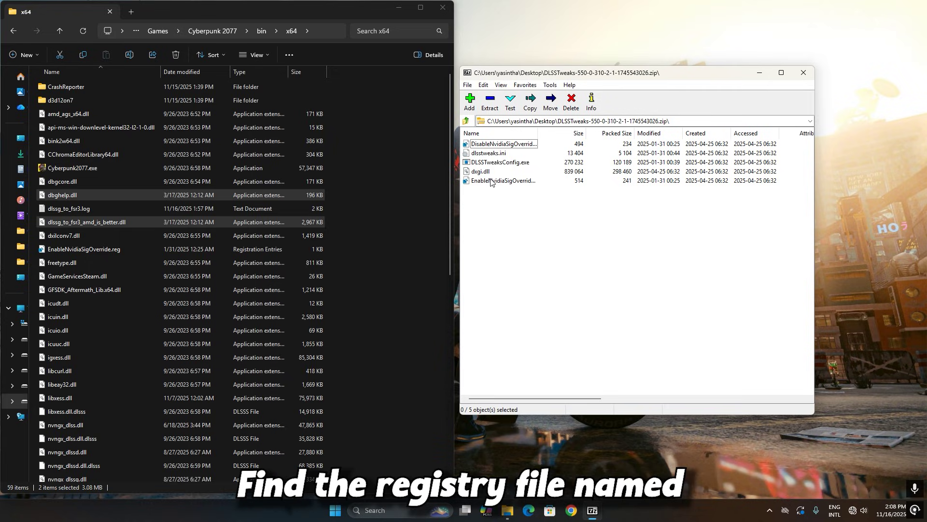
Copy EnableNvidiaSigOverride.reg into bin\x64, replacing the old one, and add its keys to the registry
left_click(491, 182)
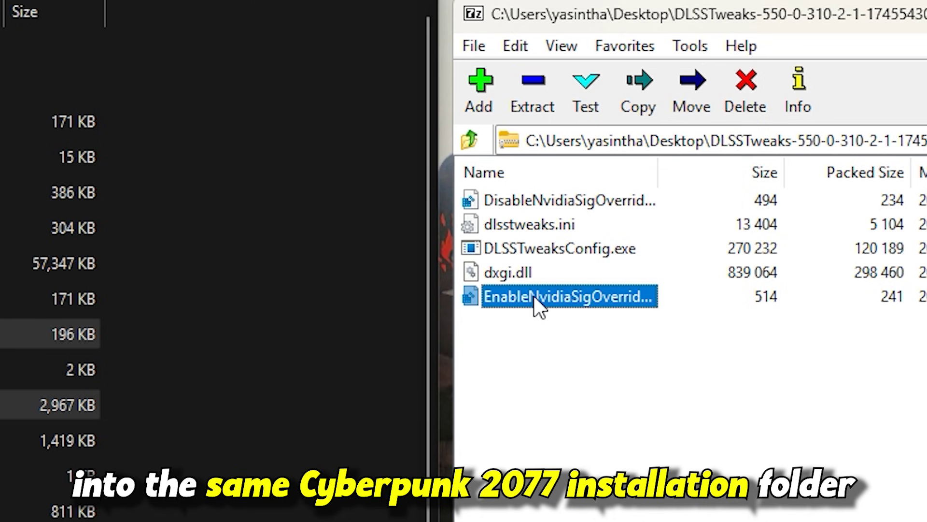
left_click_drag(534, 294, 295, 436)
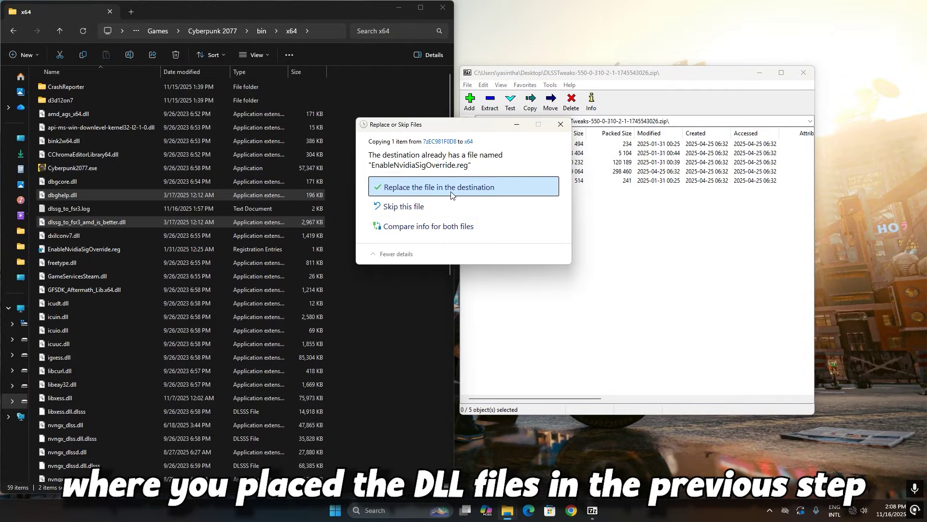
left_click(451, 194)
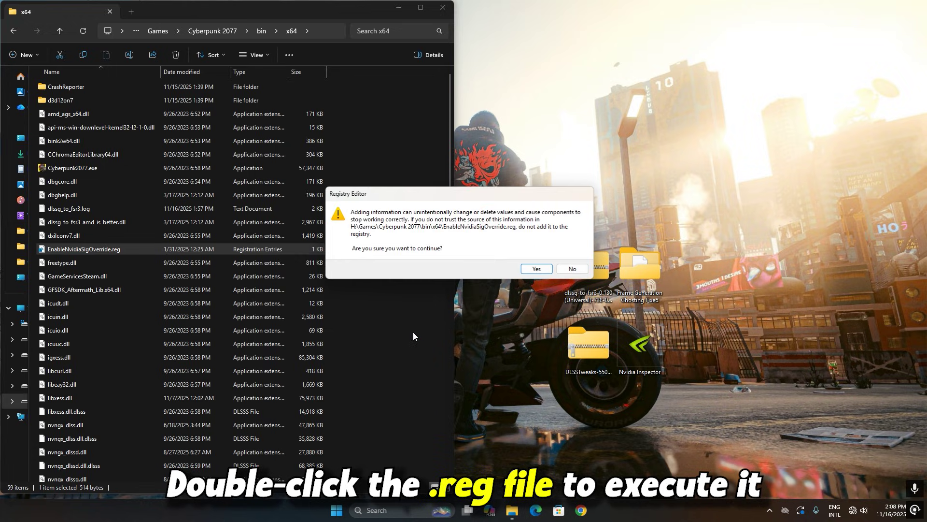
left_click(537, 269)
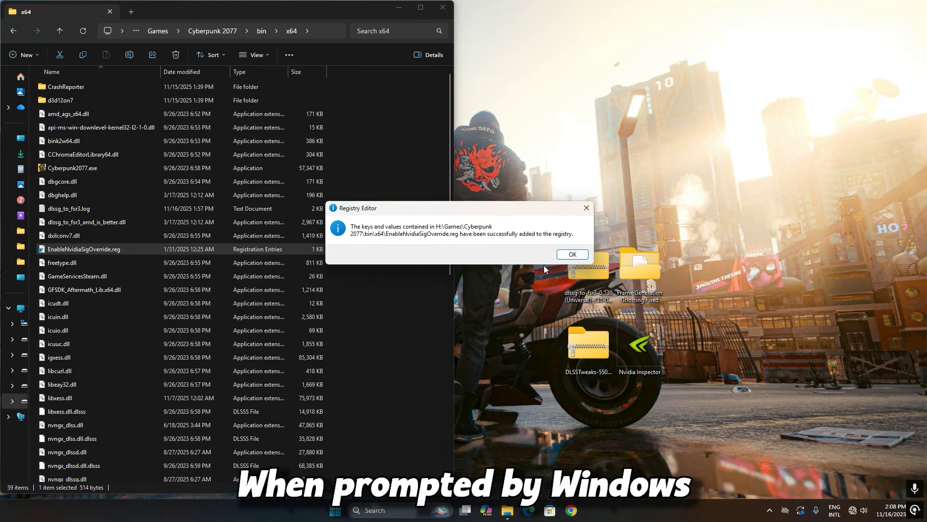
left_click(572, 256)
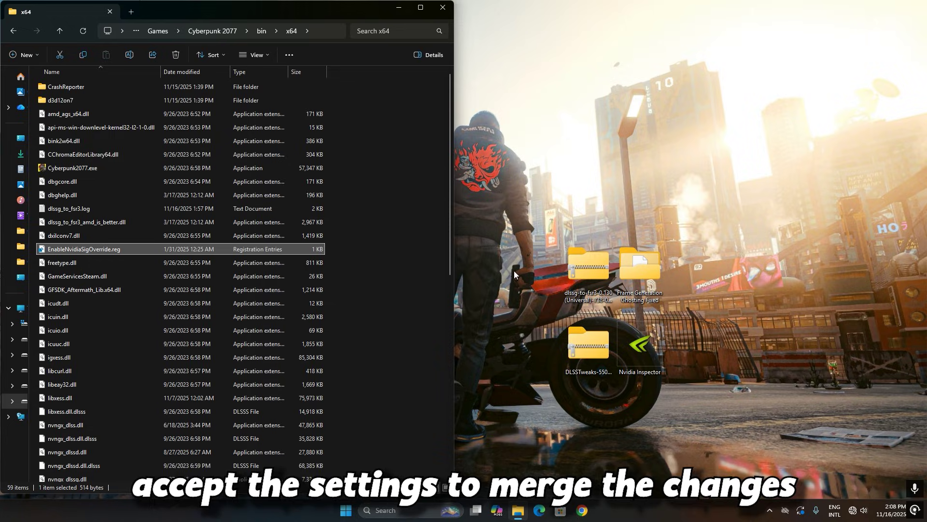
left_click(400, 263)
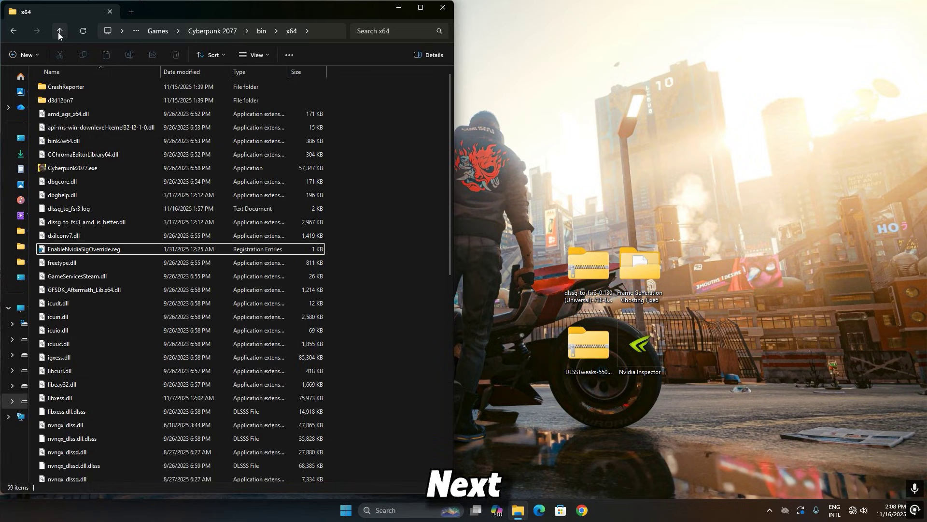
Go up from bin\x64 to the Cyberpunk 2077 folder and open its archive folder
left_click(59, 31)
left_click(63, 33)
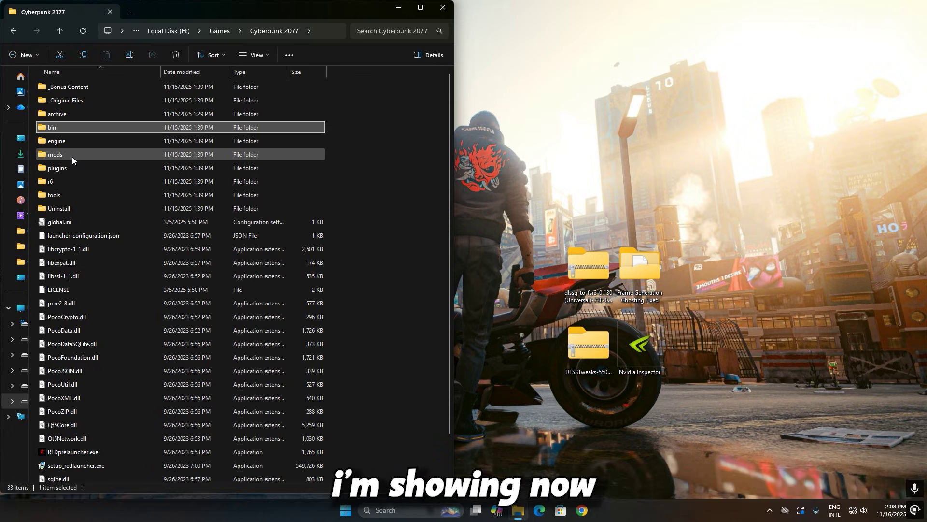
double_click(61, 116)
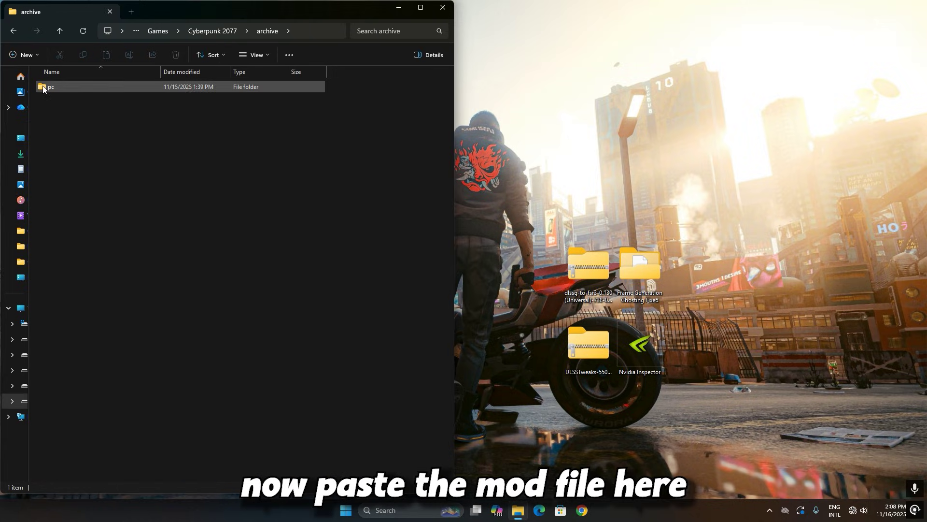
Open archive\pc\mod and the downloaded Frame Generation Ghosting Fixed folder
double_click(53, 85)
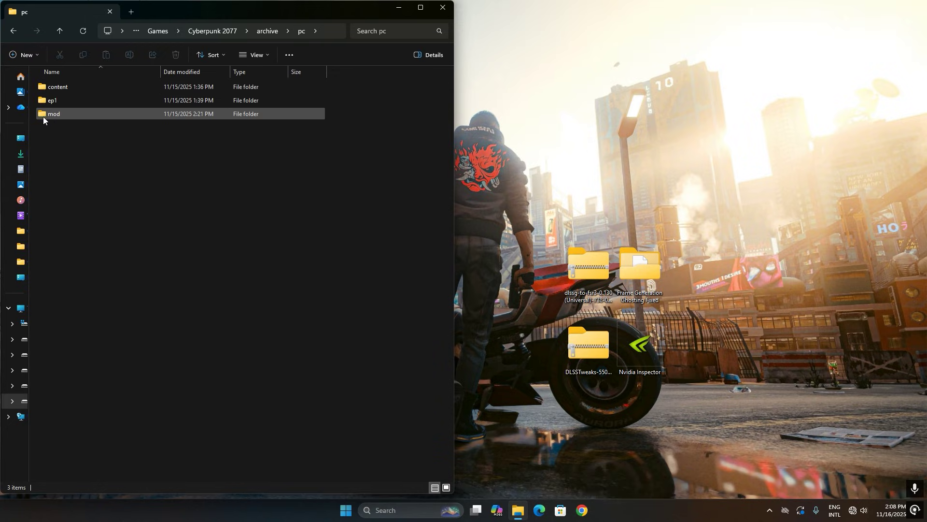
double_click(58, 114)
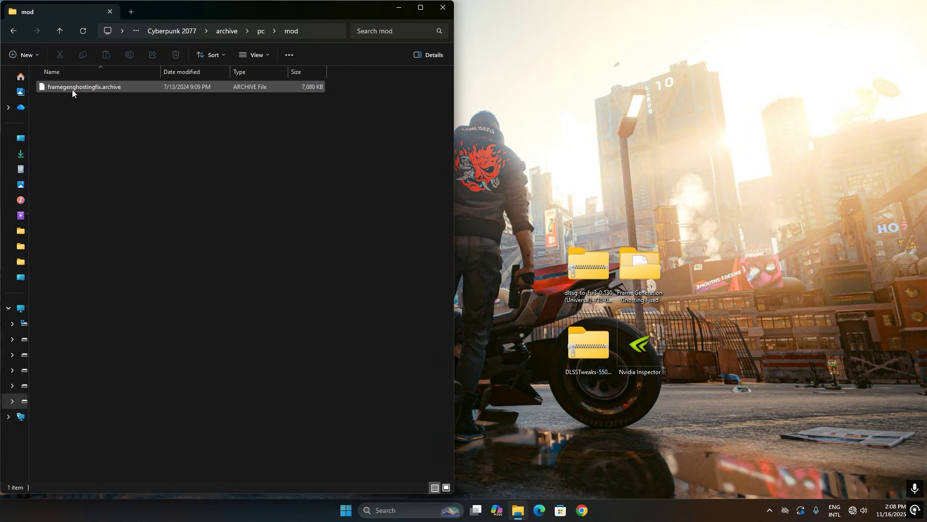
double_click(633, 265)
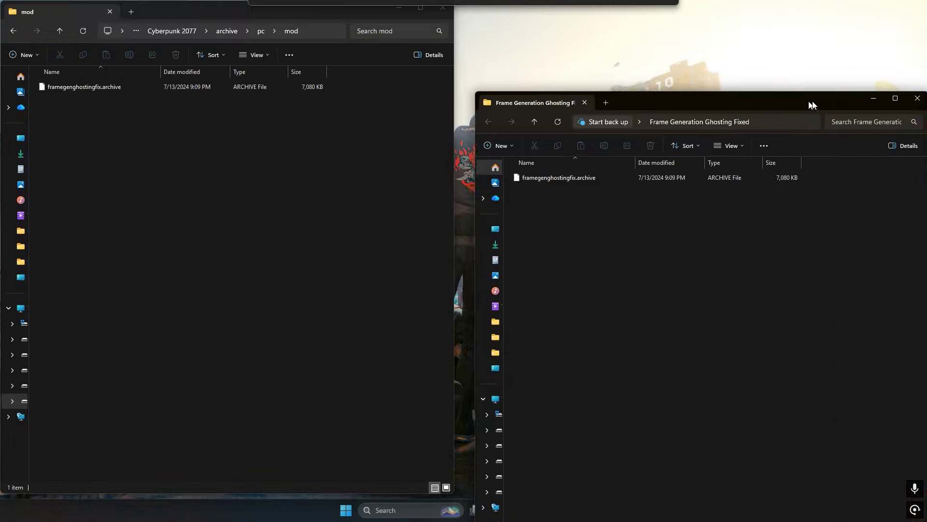
left_click_drag(812, 105, 808, 61)
Copy framegenghostingfix.archive into mod, replacing the existing file, then return to the archive folder
left_click(558, 134)
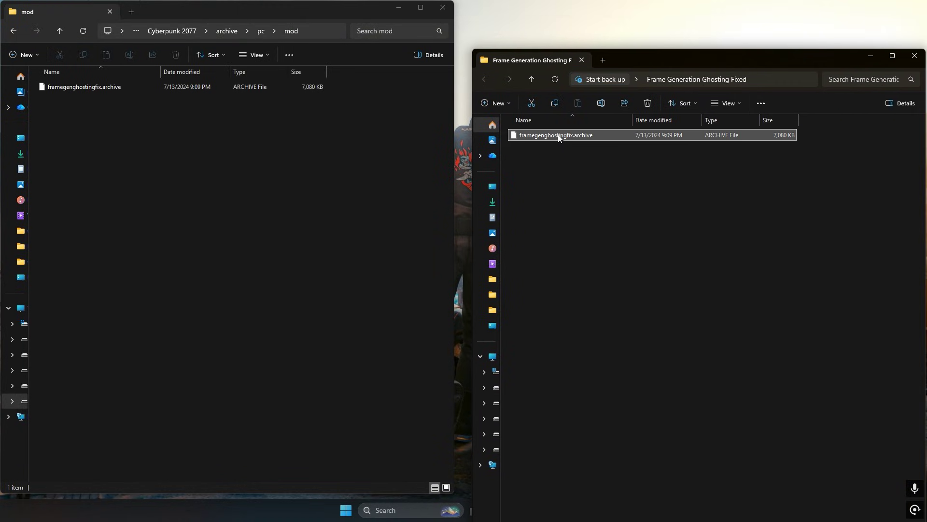
right_click(557, 134)
left_click(604, 152)
right_click(143, 189)
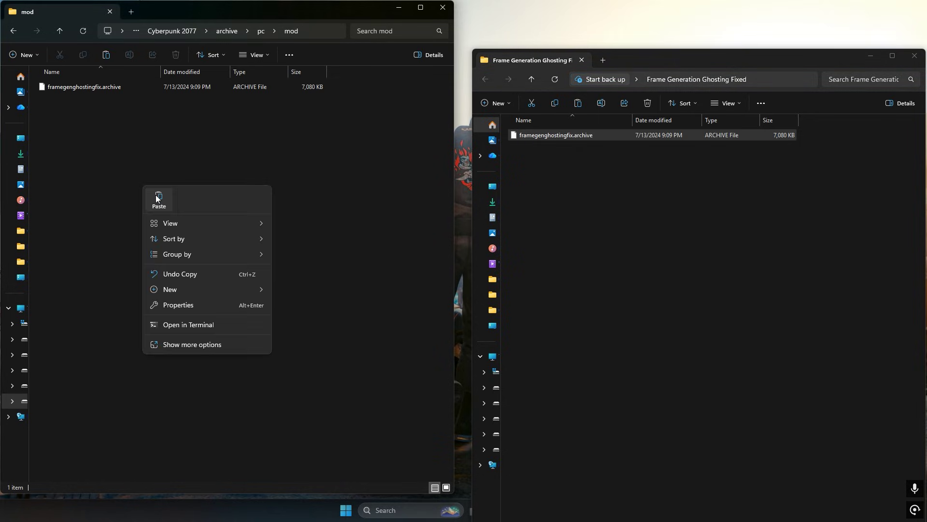
left_click(158, 198)
left_click(406, 193)
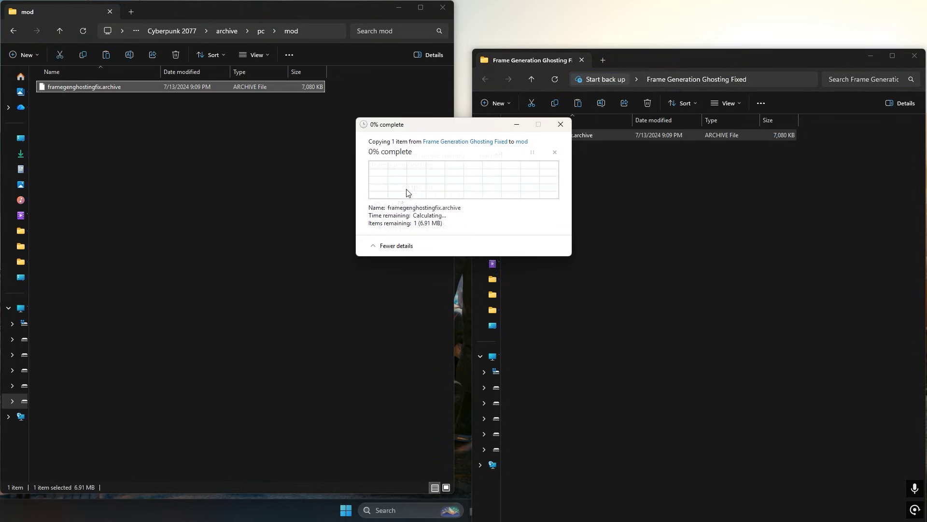
left_click(914, 57)
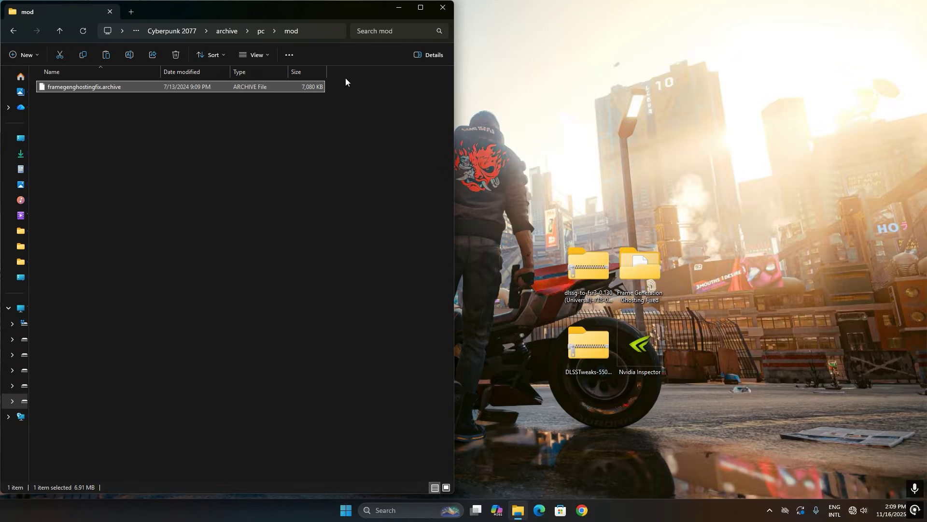
left_click(59, 33)
left_click(59, 33)
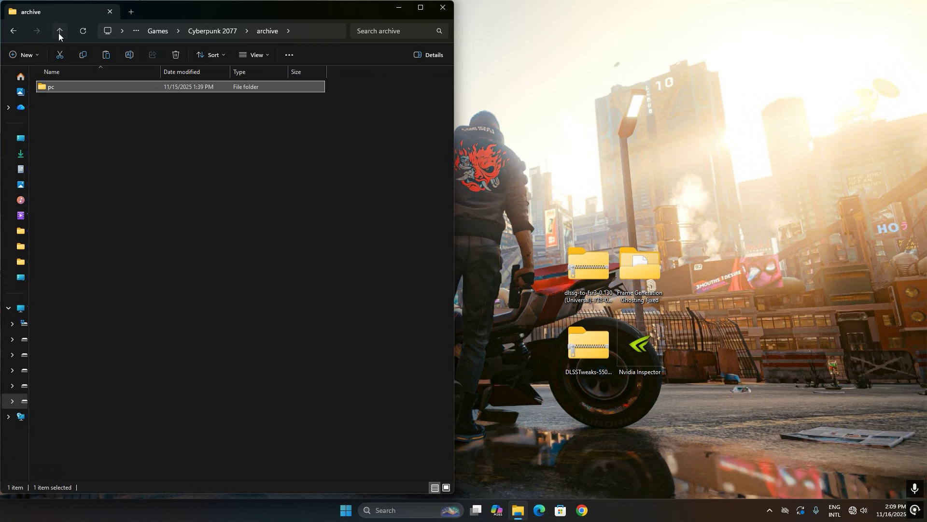
Go up from the archive folder to the Cyberpunk 2077 folder
left_click(59, 33)
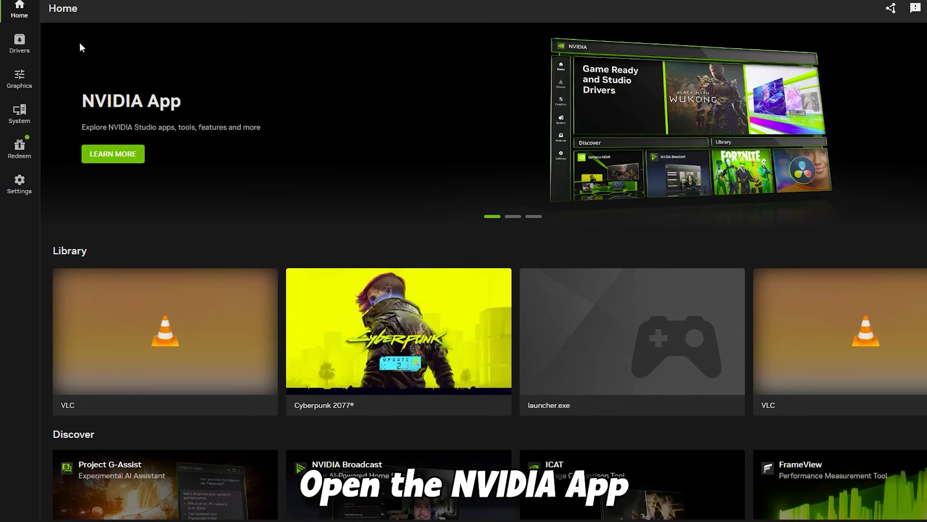
Go to Graphics, pick Cyberpunk 2077, then switch to the Global Settings tab
left_click(15, 80)
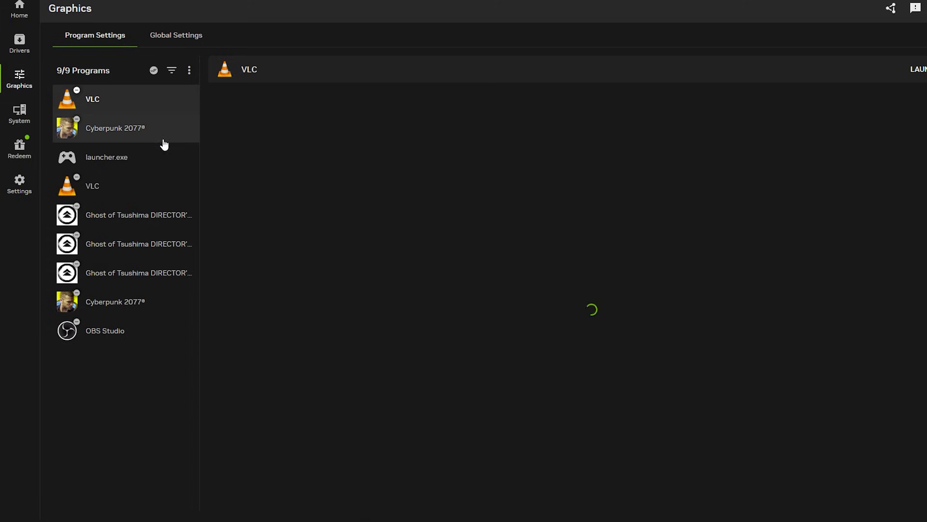
left_click(119, 138)
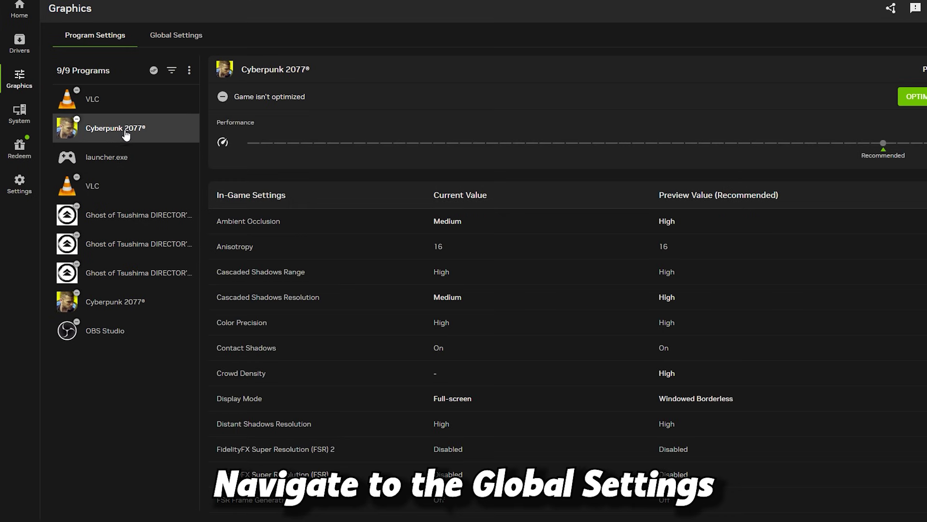
left_click(179, 35)
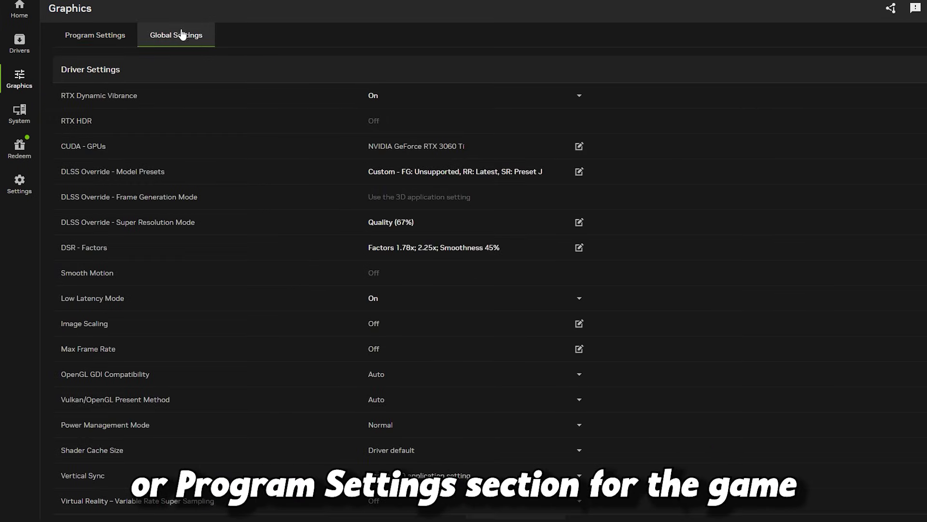
Set DLSS Override model presets to Custom: Ray Reconstruction Latest, Super Resolution Preset J, and apply
left_click(440, 172)
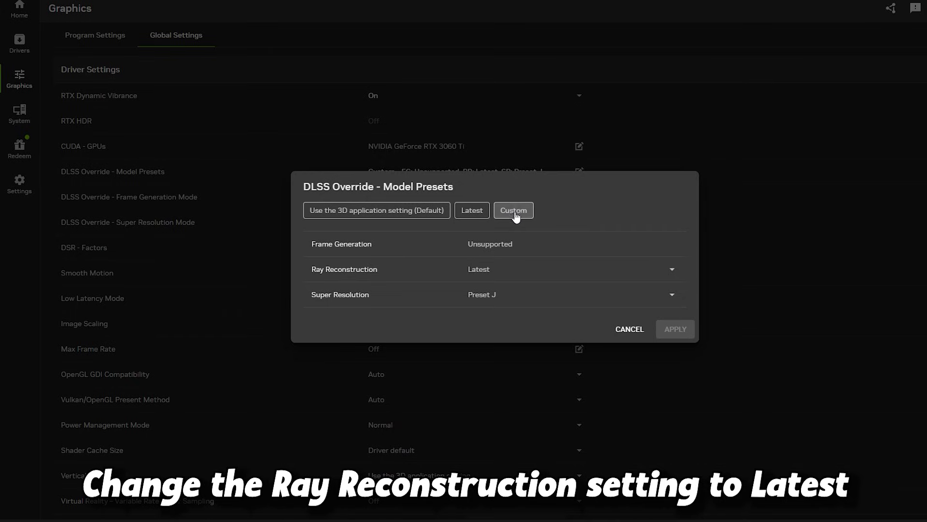
left_click(503, 271)
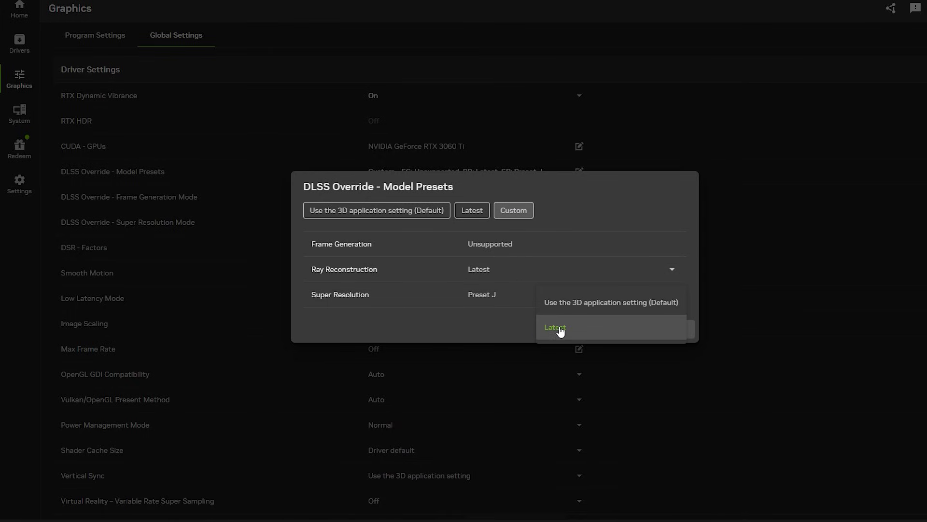
left_click(562, 329)
left_click(560, 298)
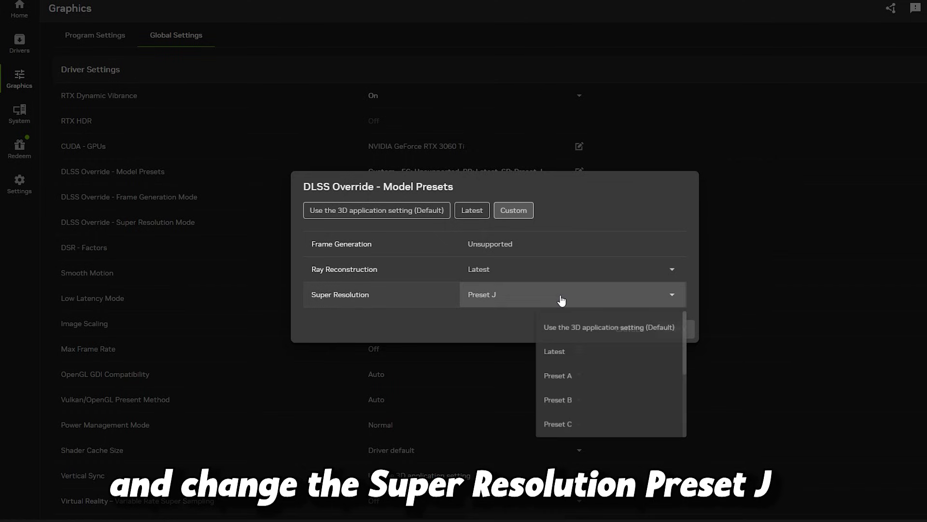
scroll(602, 404, "down", 3)
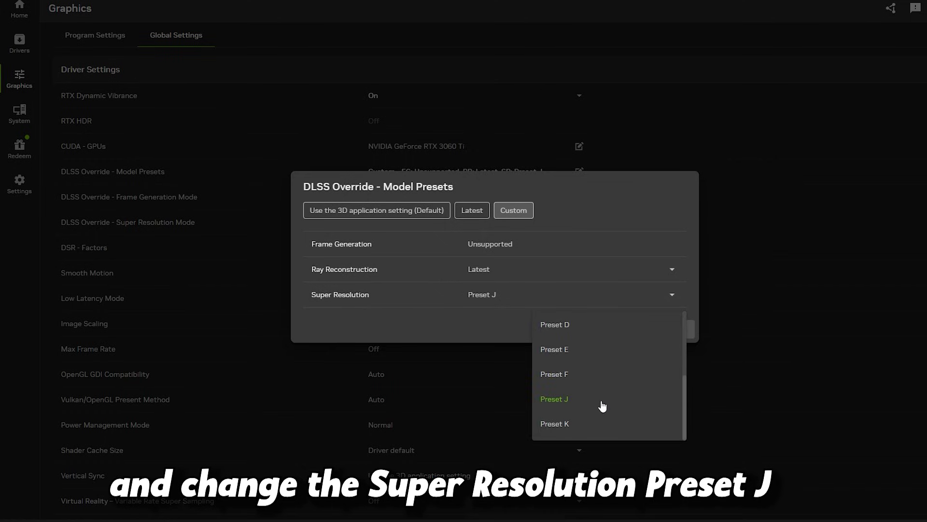
left_click(566, 404)
left_click(639, 331)
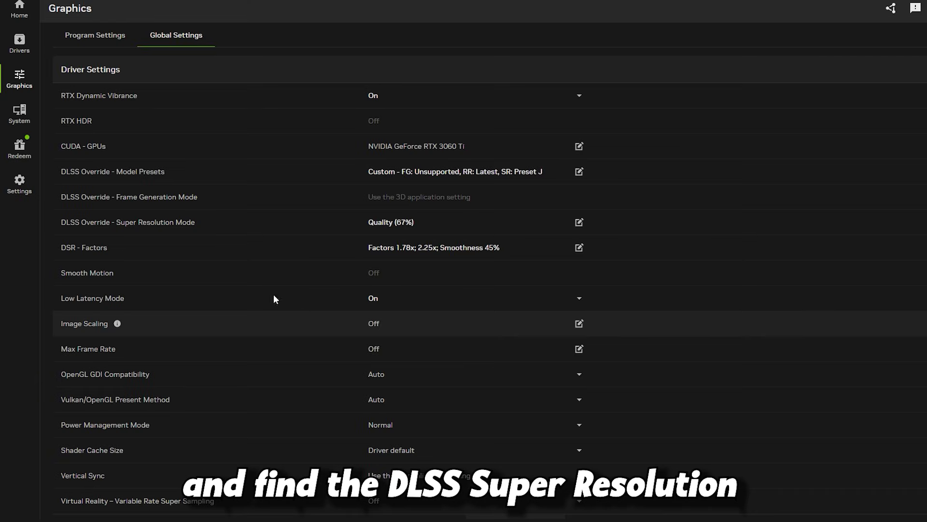
Choose Quality (67%) as the global DLSS Super Resolution Mode and apply it
left_click(413, 227)
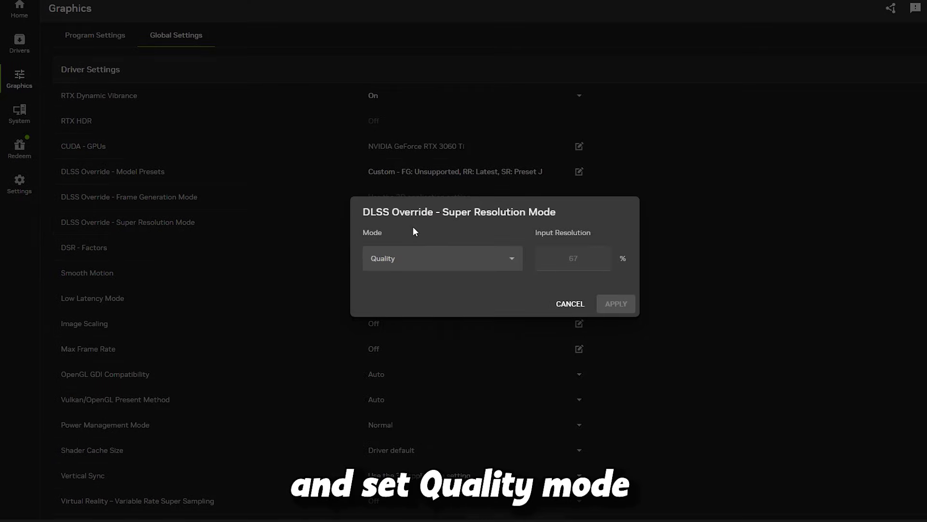
left_click(480, 258)
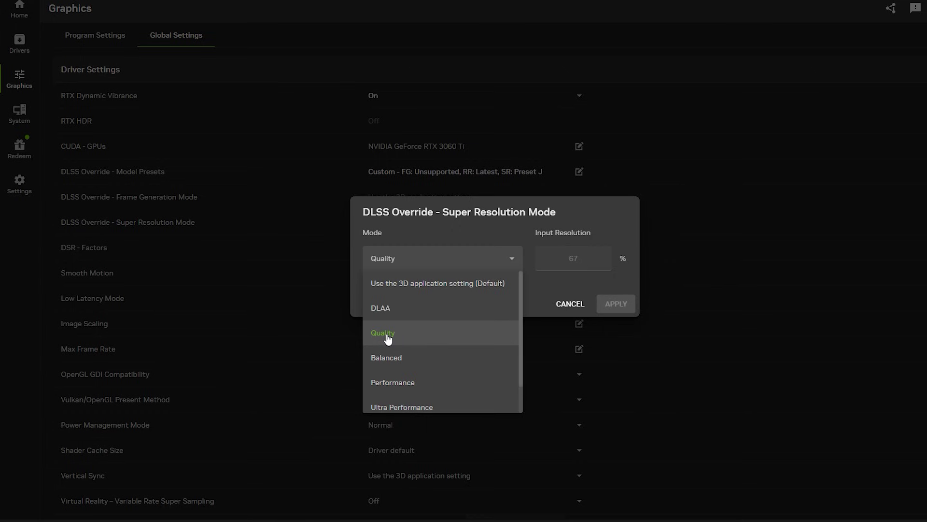
left_click(403, 339)
left_click(614, 304)
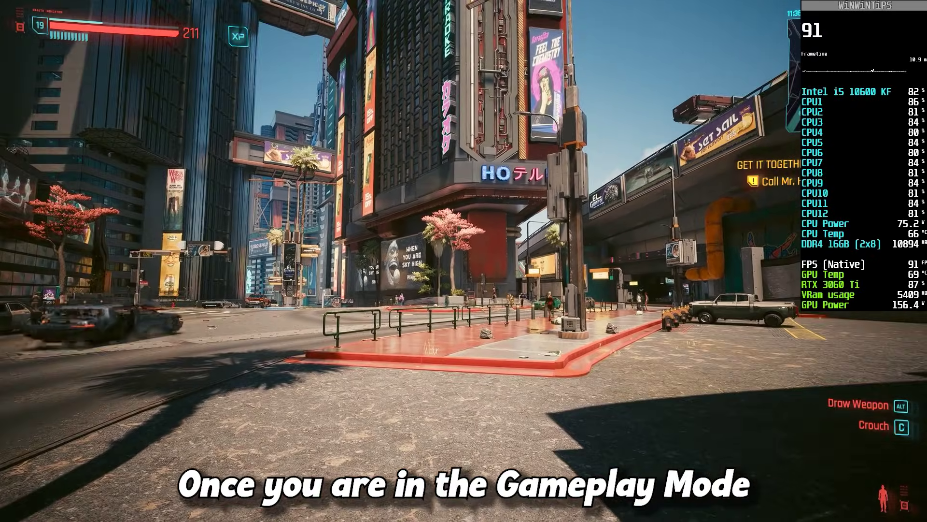
Pause Cyberpunk 2077 and open its Graphics settings to review the NVIDIA DLSS options
key("Escape")
left_click(224, 301)
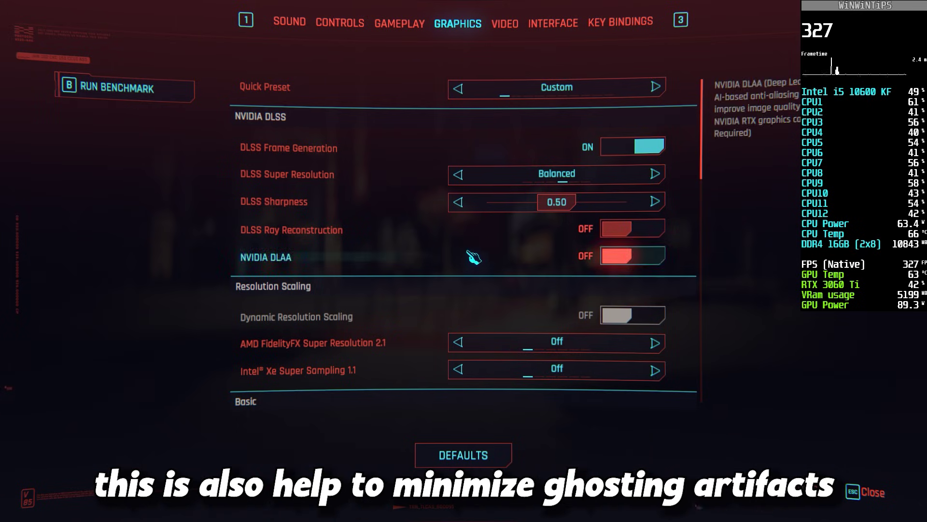
Leave the settings and walk past the hotel corner across the plaza to the orange car
key("Escape")
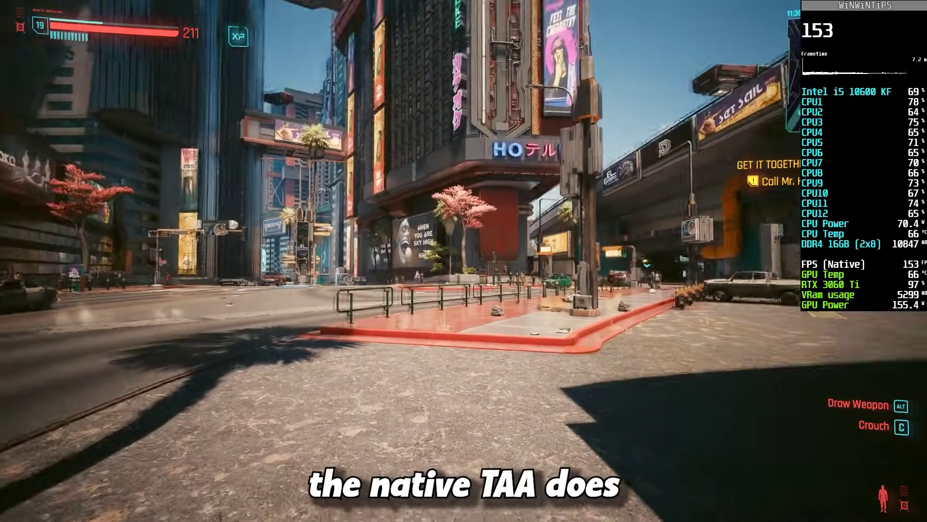
key("w")
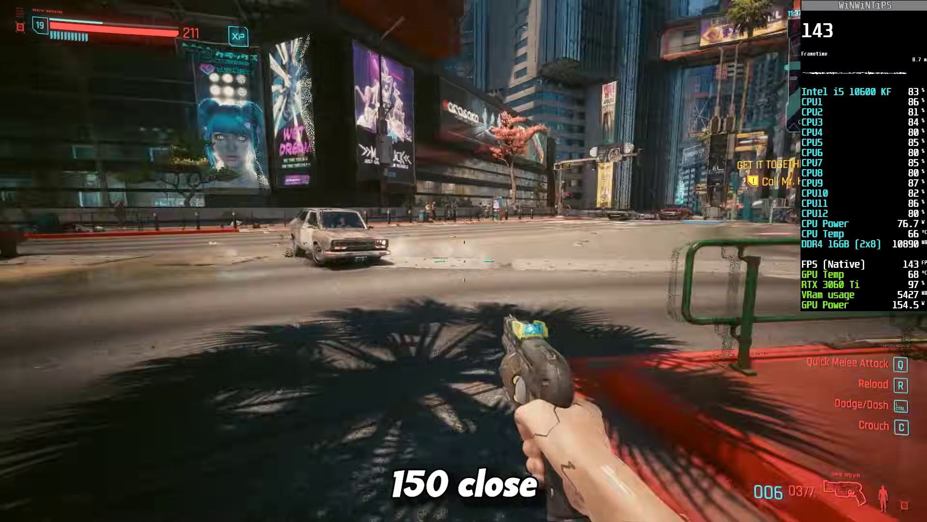
key("w")
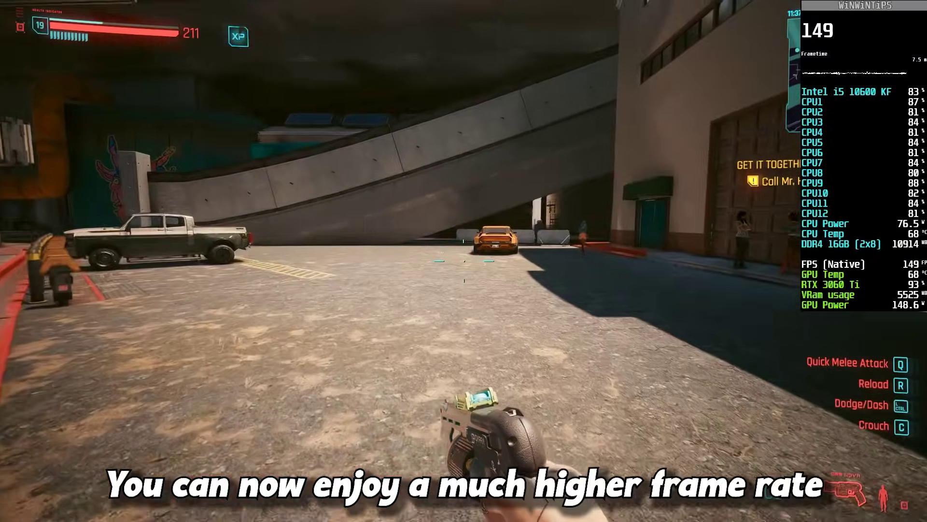
key("w")
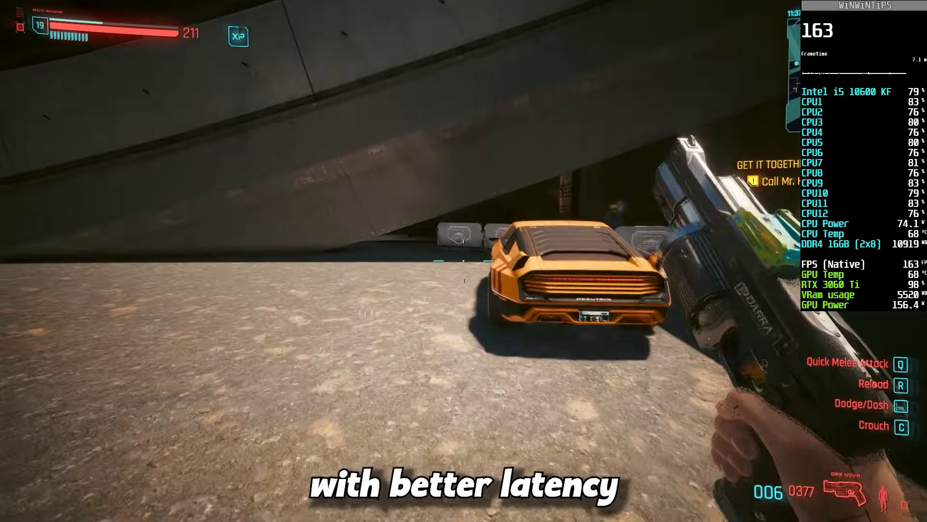
key("w")
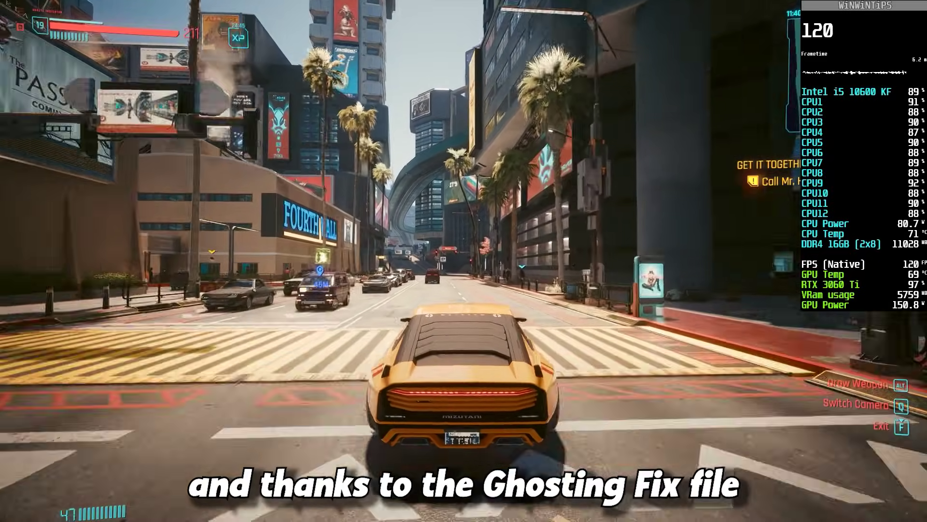
Drive the orange car straight down the street and turn left at the intersection
key("w")
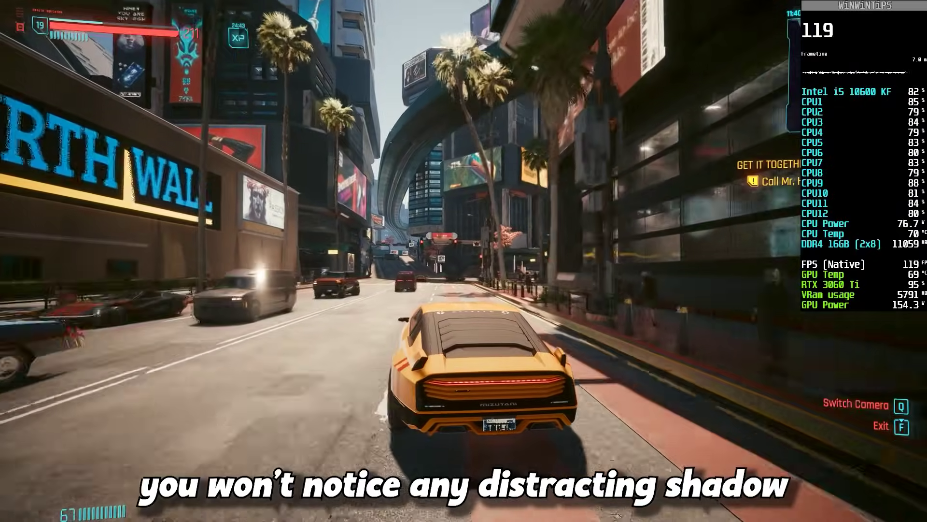
key("w")
key("w")
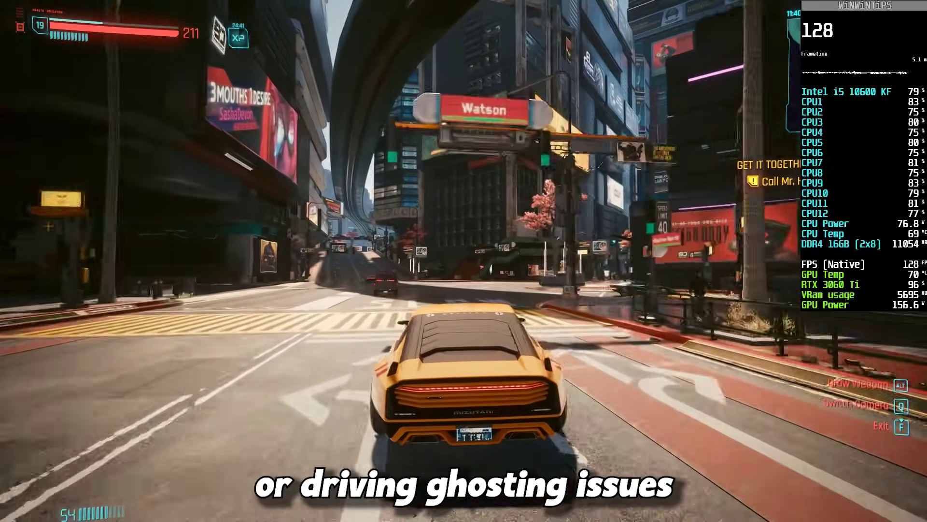
key("w")
key("a")
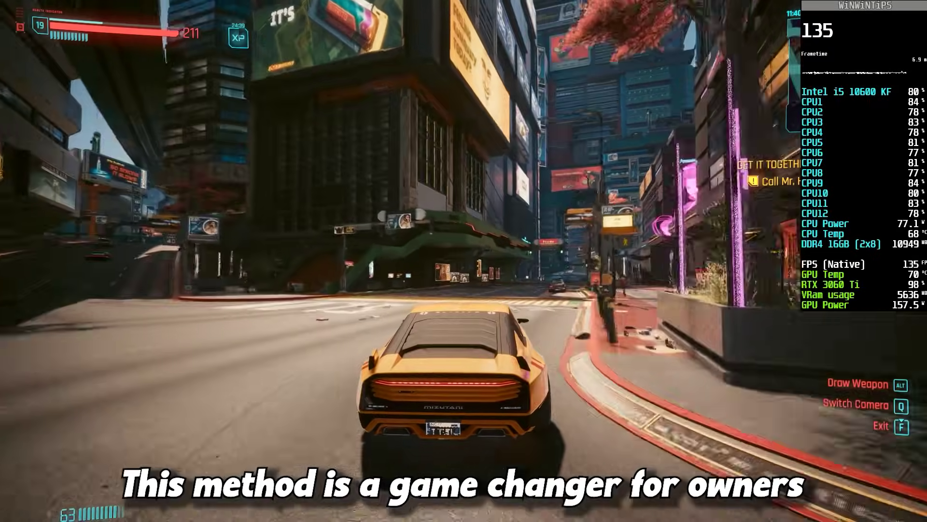
Continue past the crosswalk and Softsys building, then turn right and accelerate onto the new street
key("w")
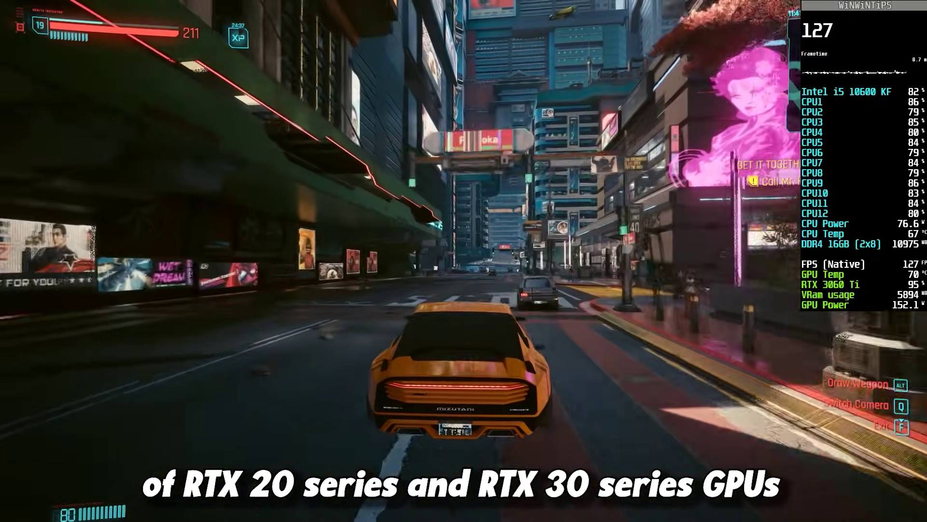
key("w")
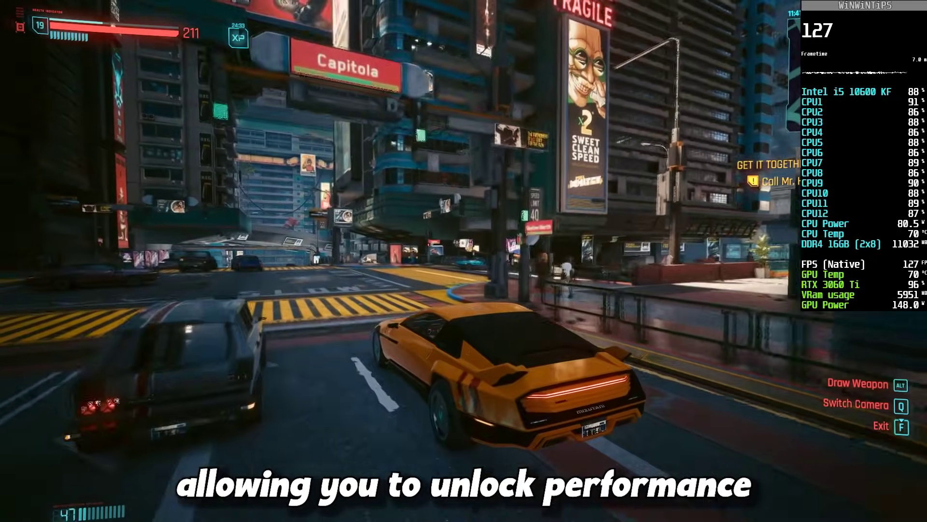
key("w")
key("d")
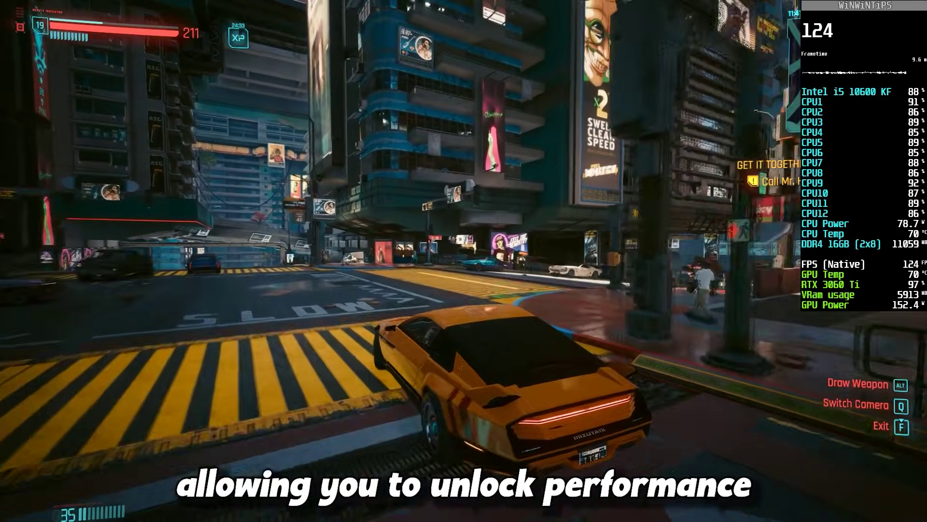
key("w")
key("d")
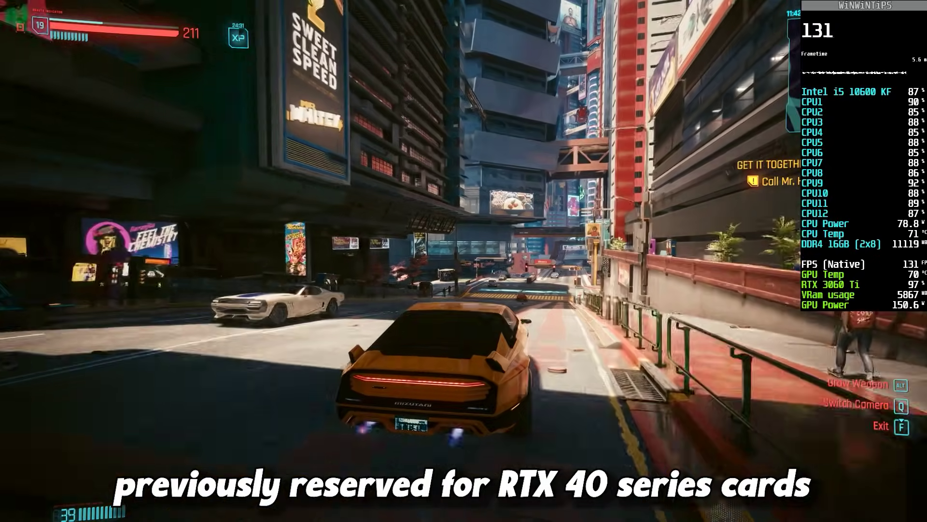
key("w")
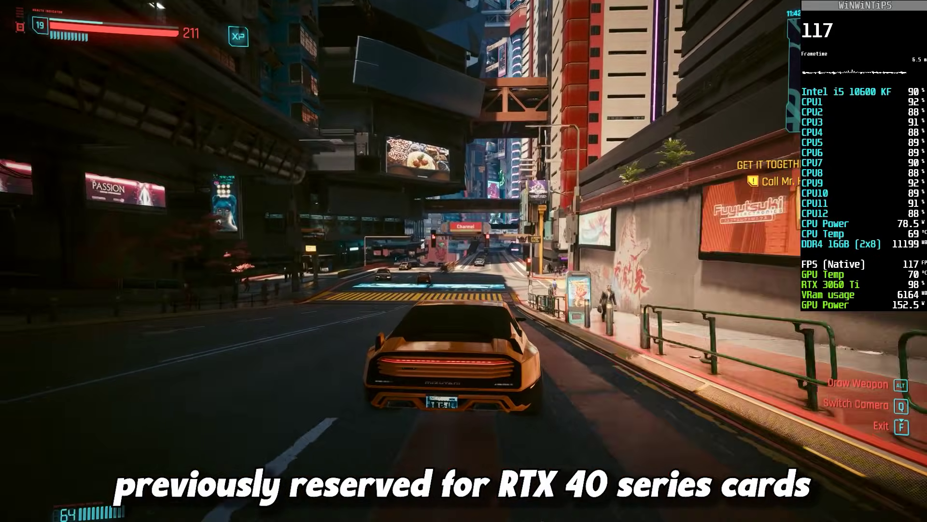
key("s")
key("a")
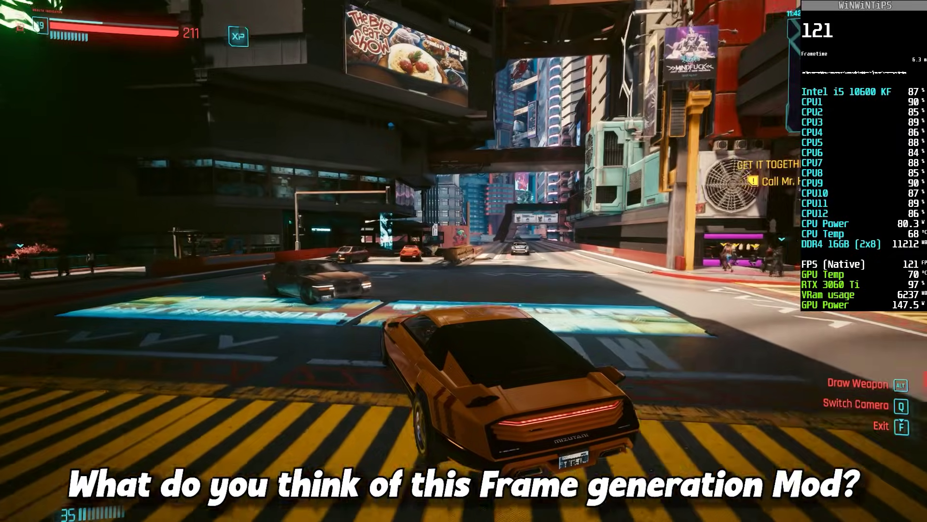
key("a")
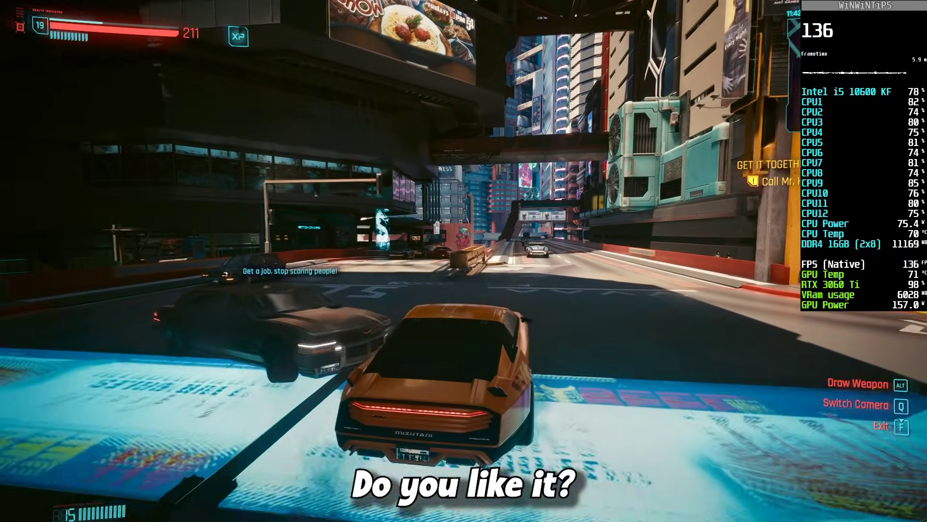
key("w")
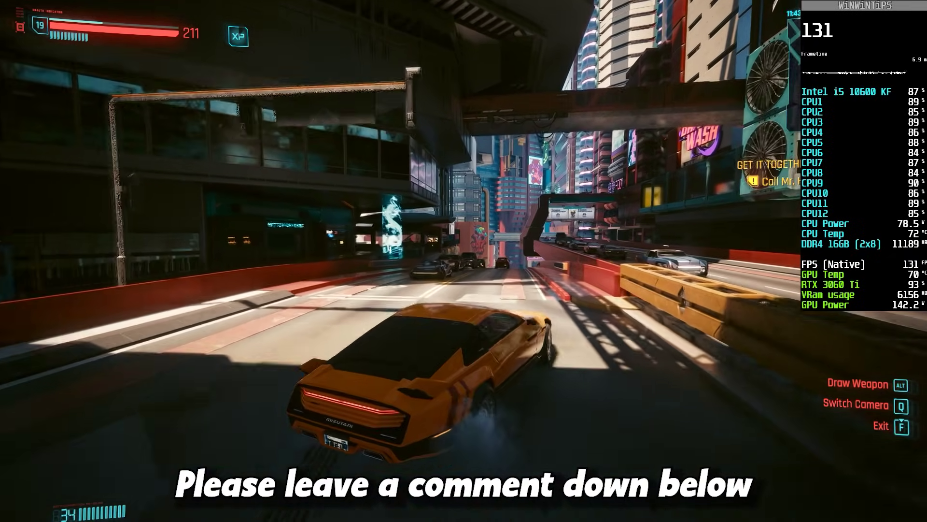
key("w")
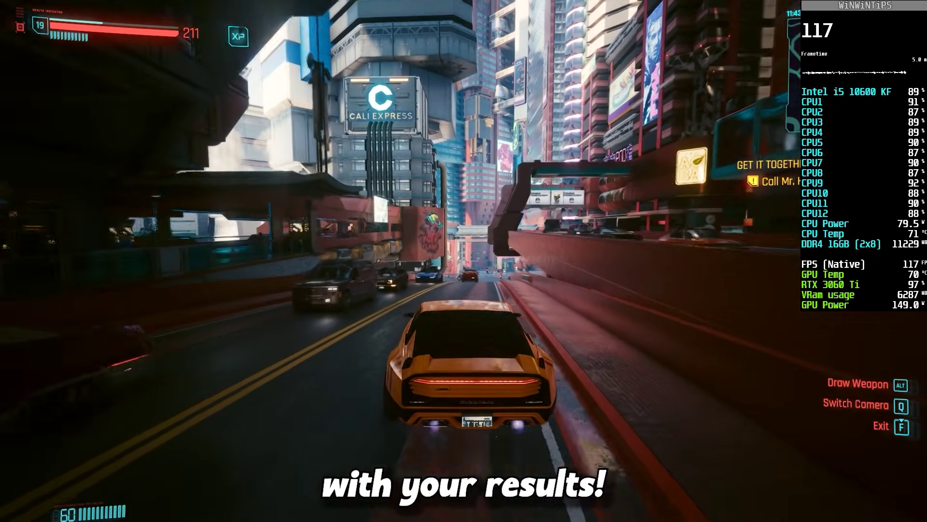
key("w")
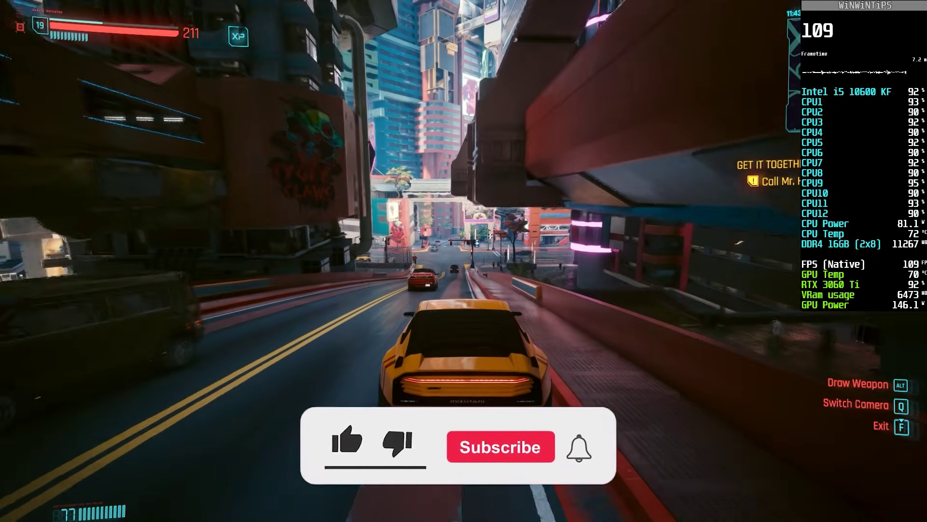
key("w")
key("w")
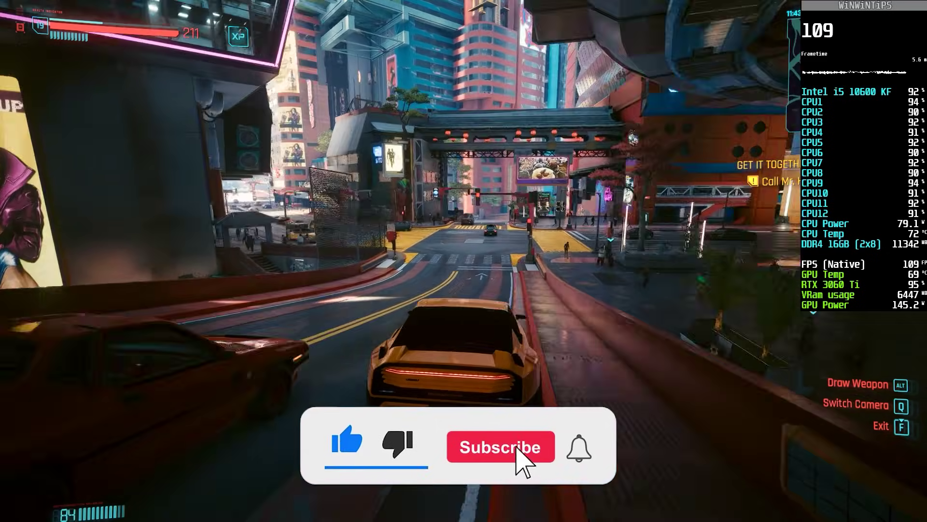
key("d")
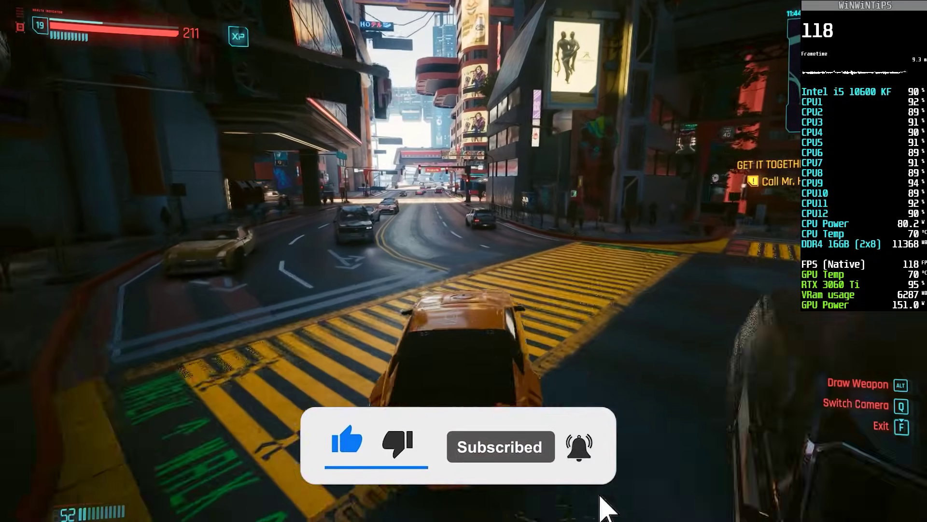